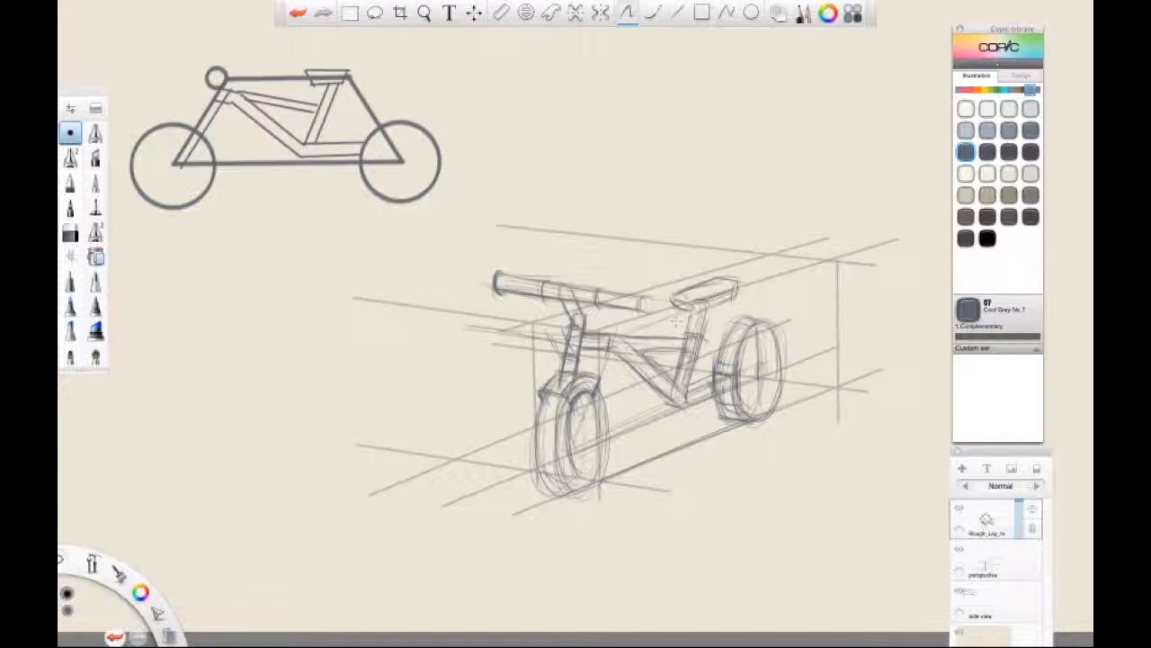
key("space")
left_click(473, 13)
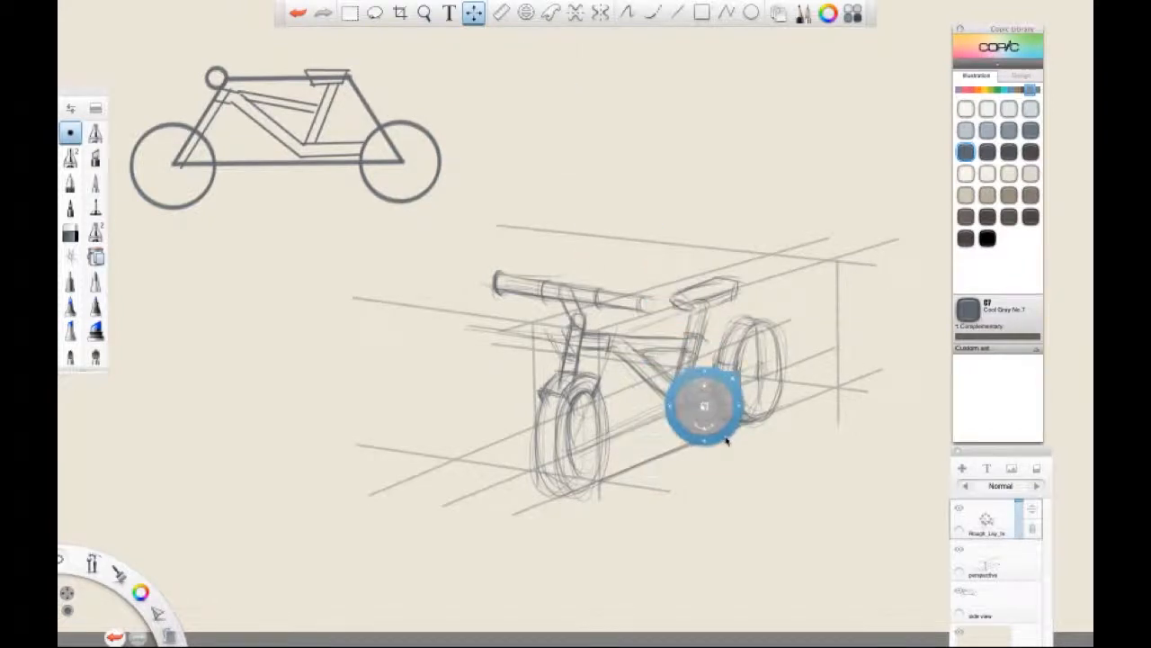
left_click_drag(727, 436, 712, 438)
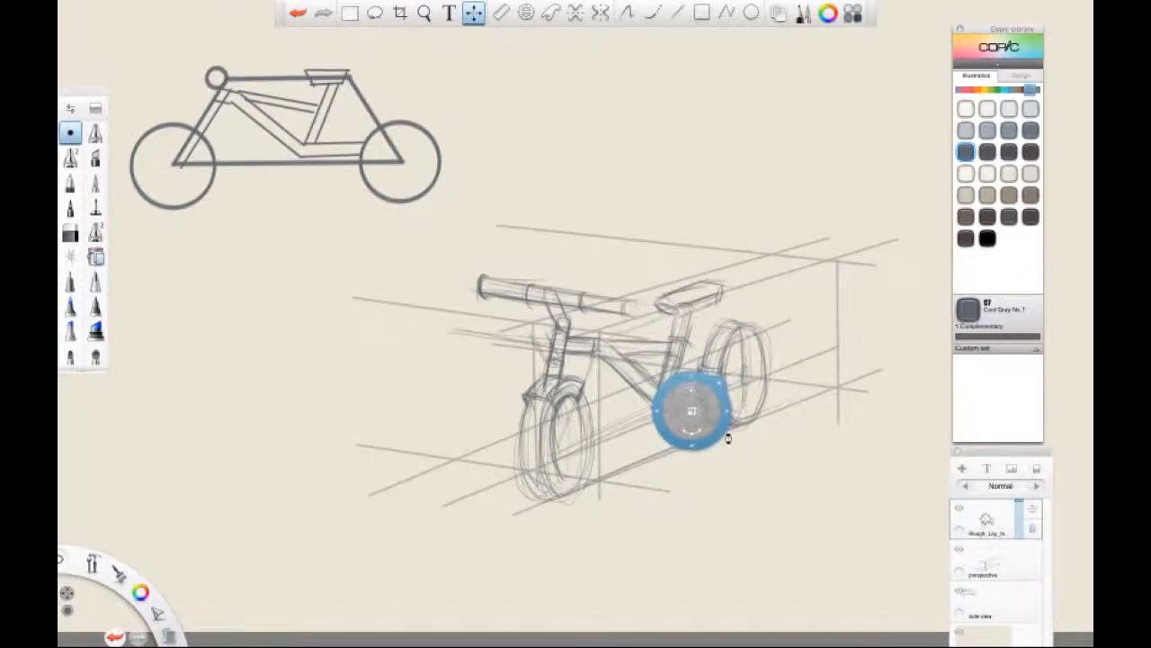
key("super+z")
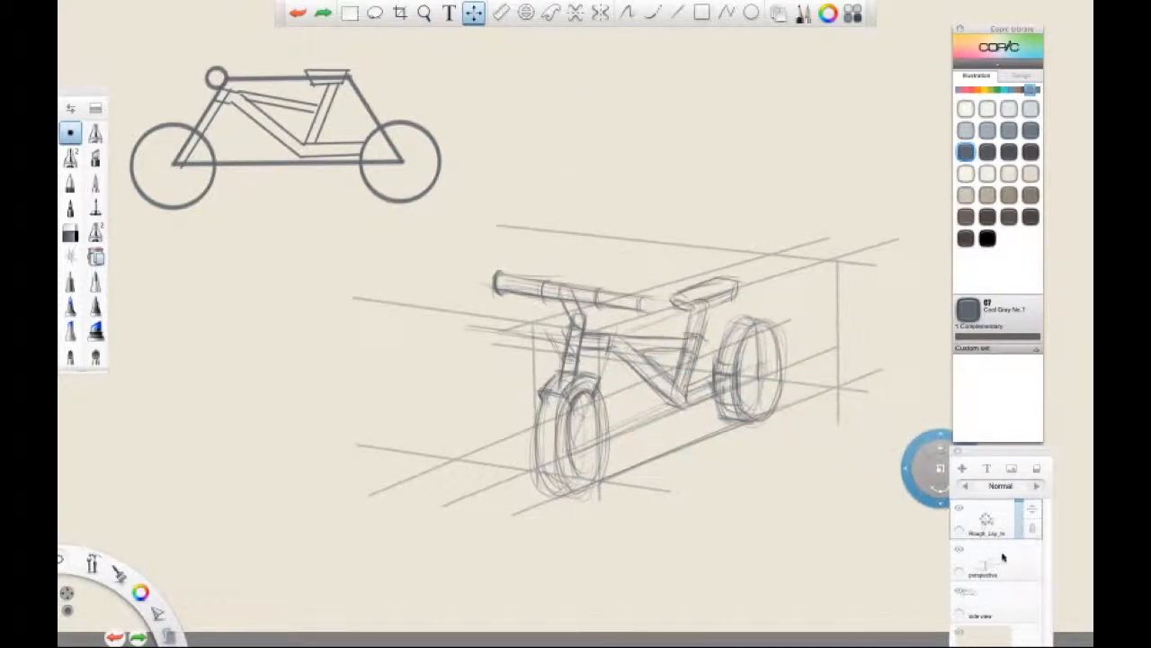
Step: Merge the rough lay-in sketch layer down into the perspective layer
left_click(996, 568)
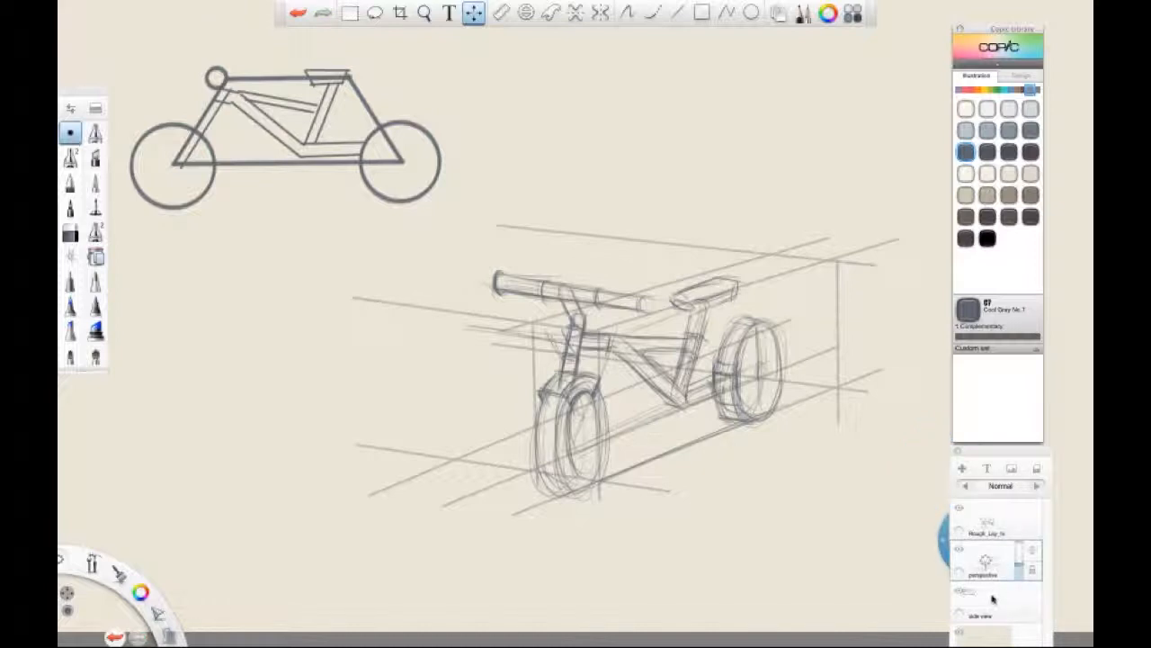
left_click(993, 531)
left_click(991, 555)
left_click(990, 526)
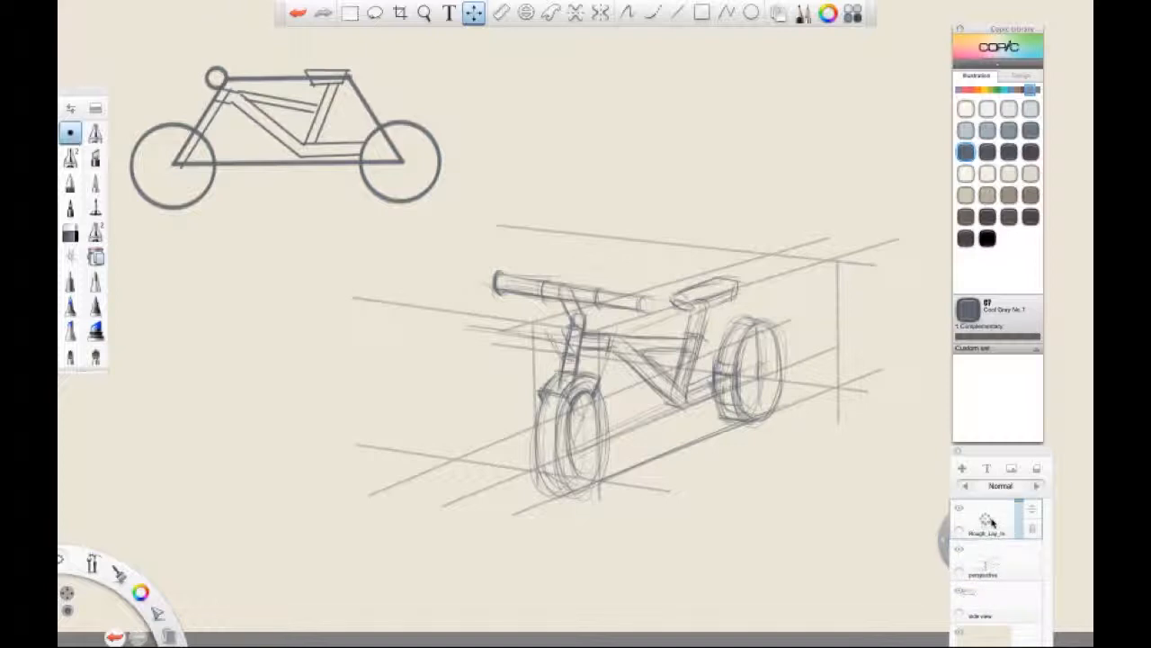
left_click(990, 522)
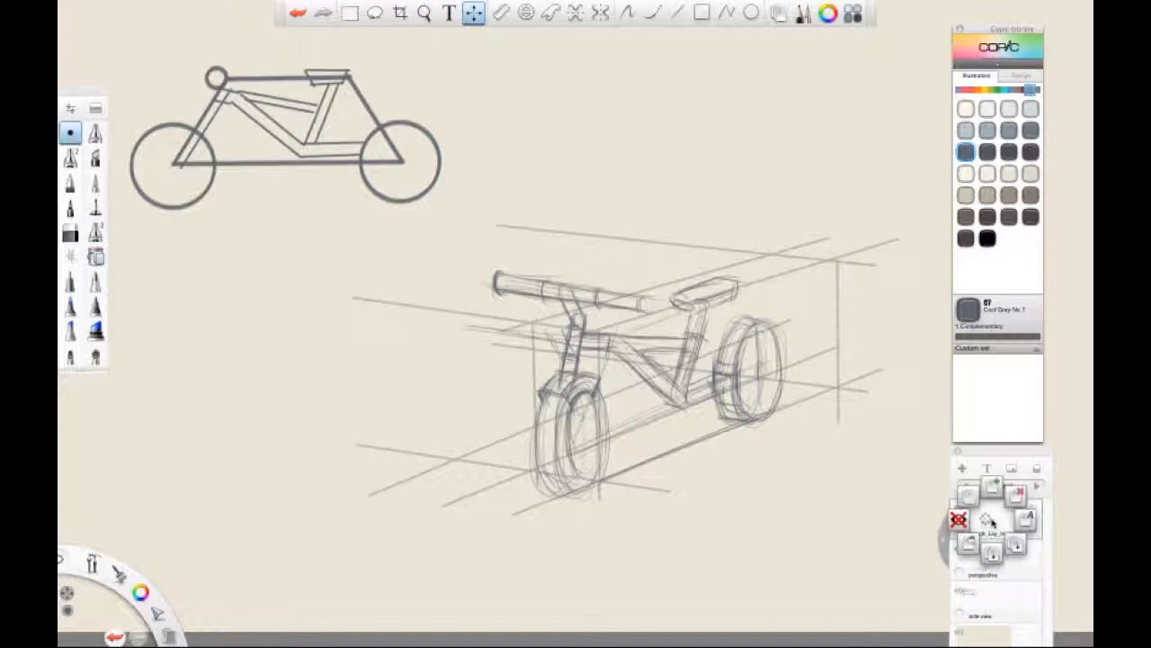
left_click(958, 520)
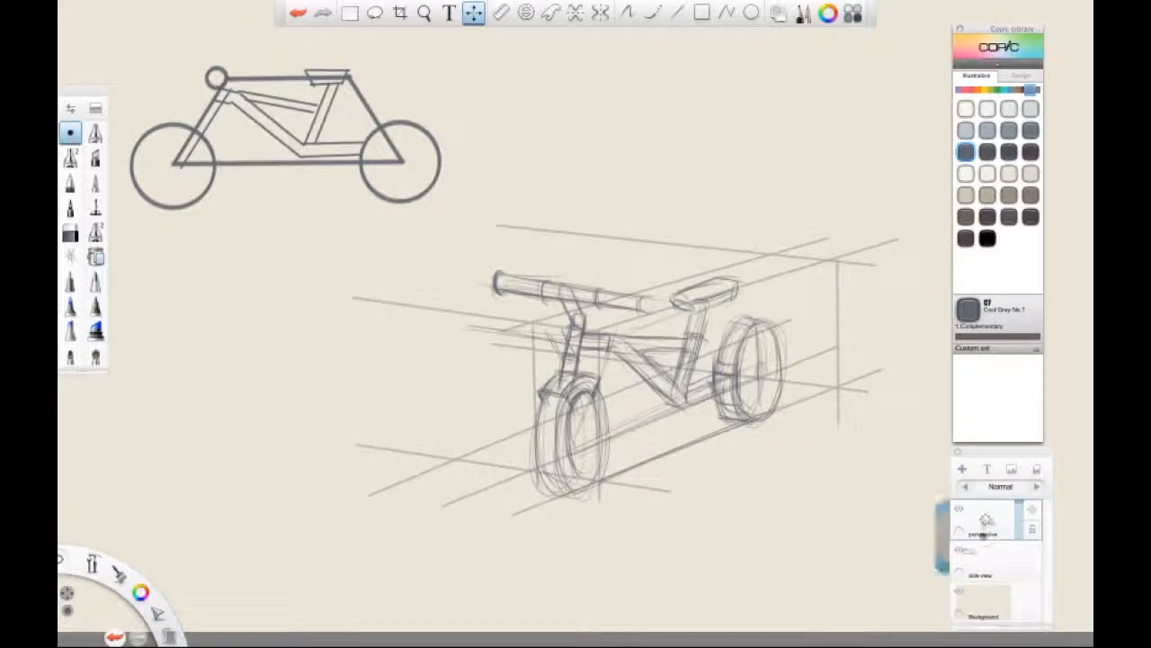
Step: Shift the merged perspective bike drawing a short distance to the left on the canvas
left_click(477, 14)
left_click(474, 12)
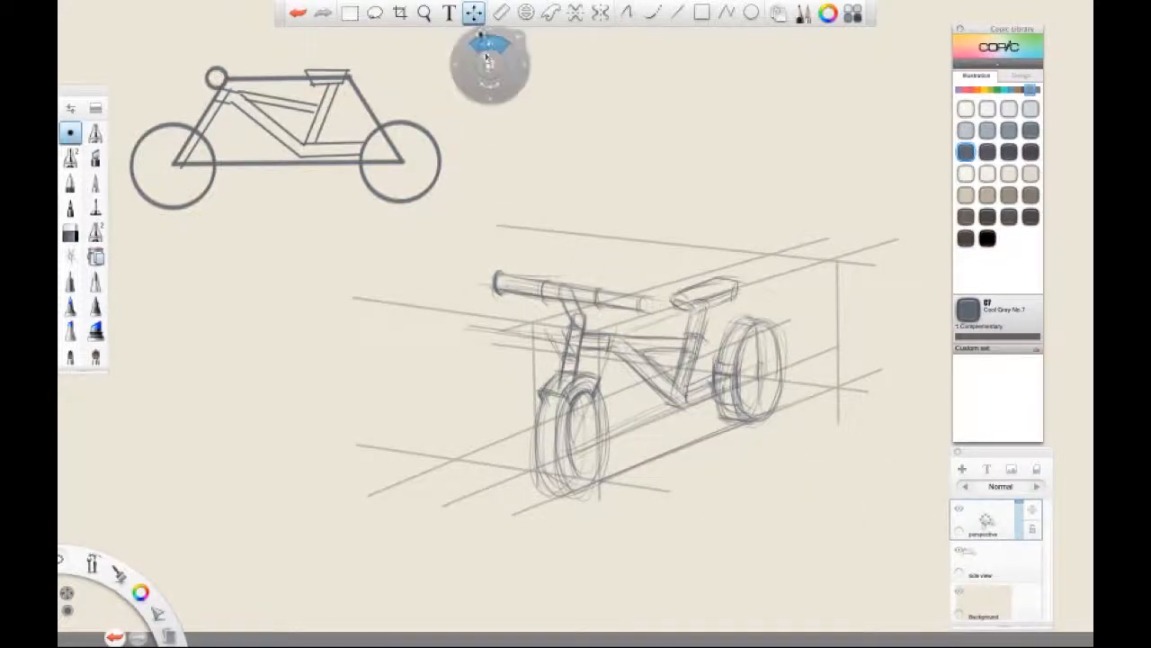
mouse_move(729, 465)
left_mouse_down()
mouse_move(675, 477)
mouse_move(676, 465)
left_mouse_up()
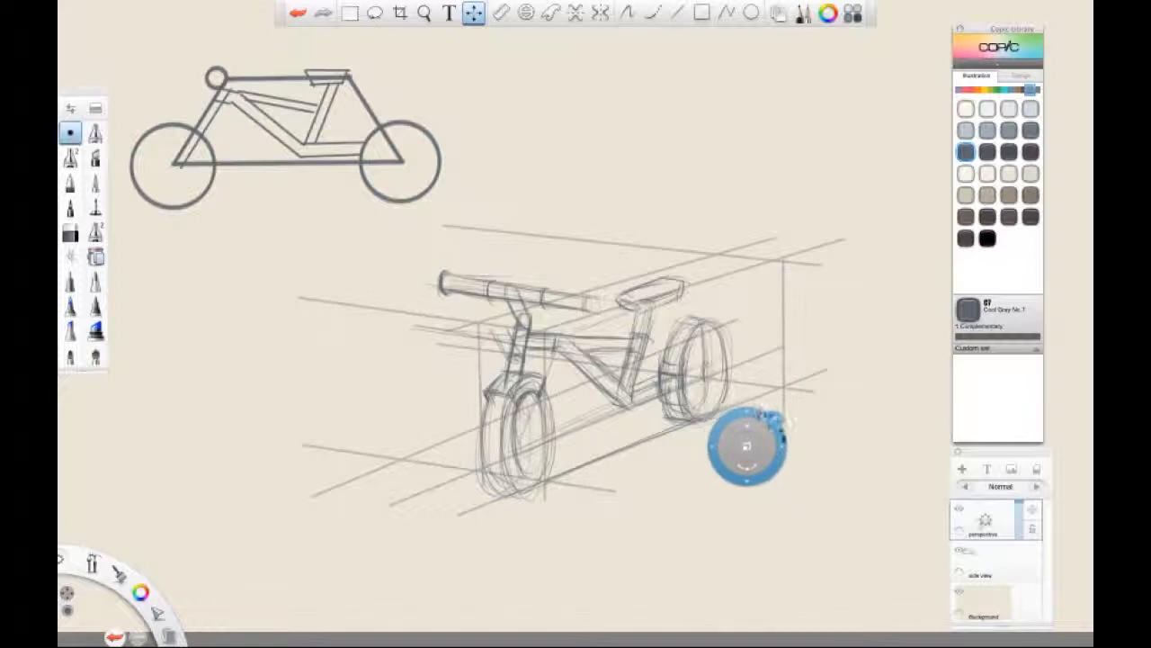
left_click(628, 11)
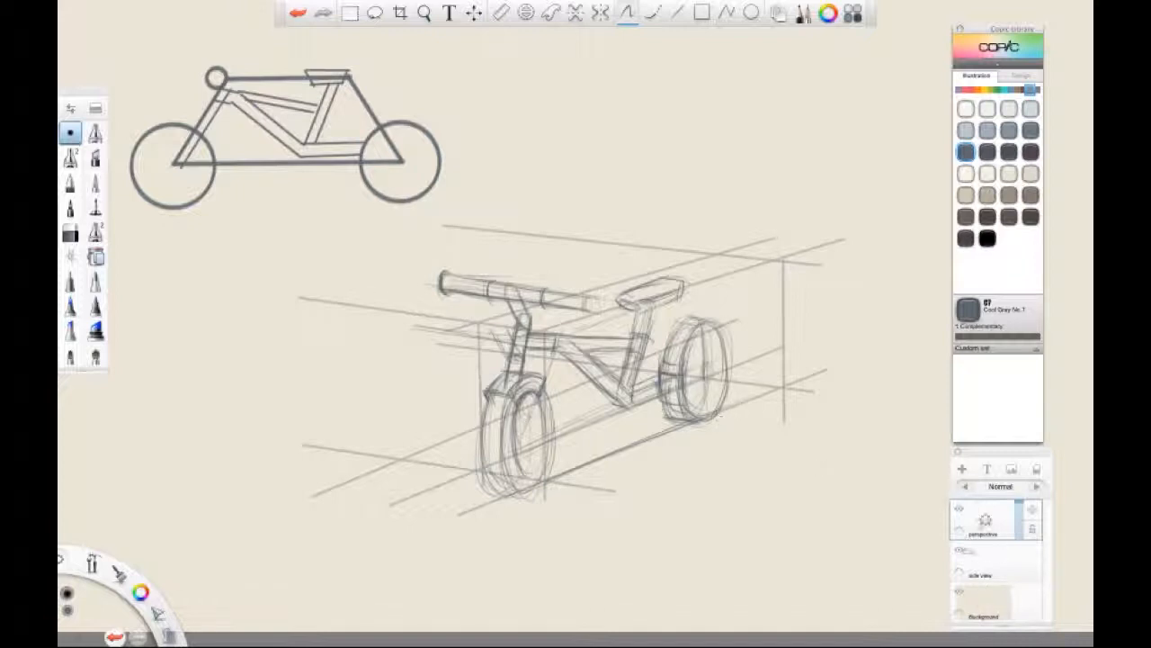
Step: Add a new layer above the perspective layer and name it WHEELS
left_click(962, 469)
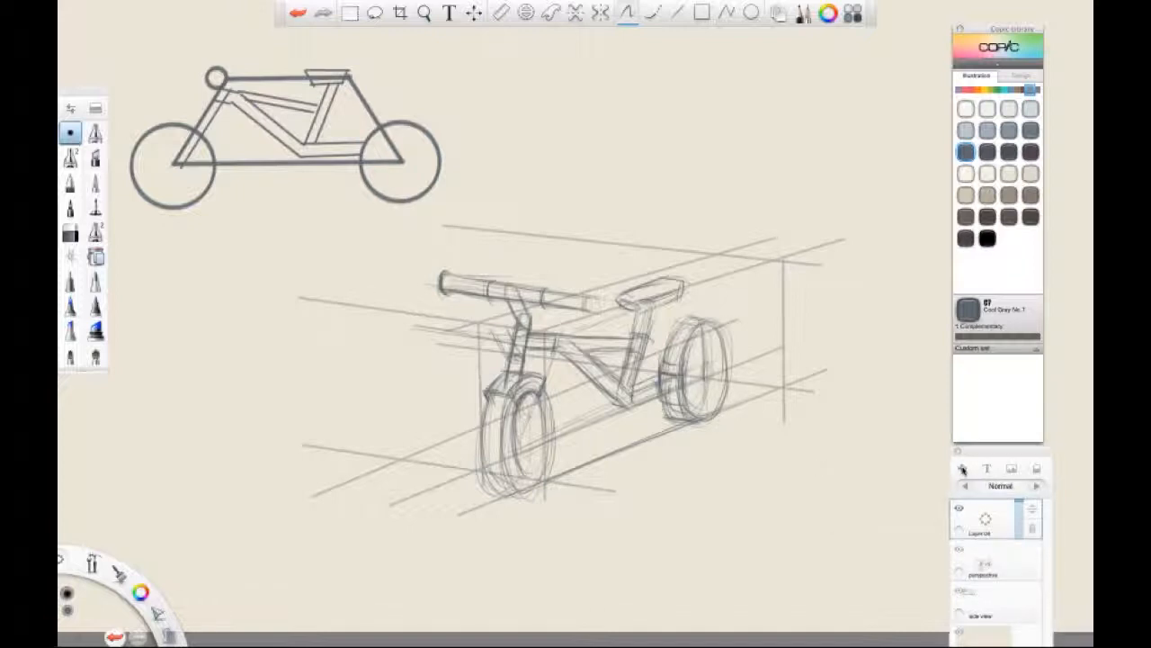
left_click_drag(985, 520, 1017, 520)
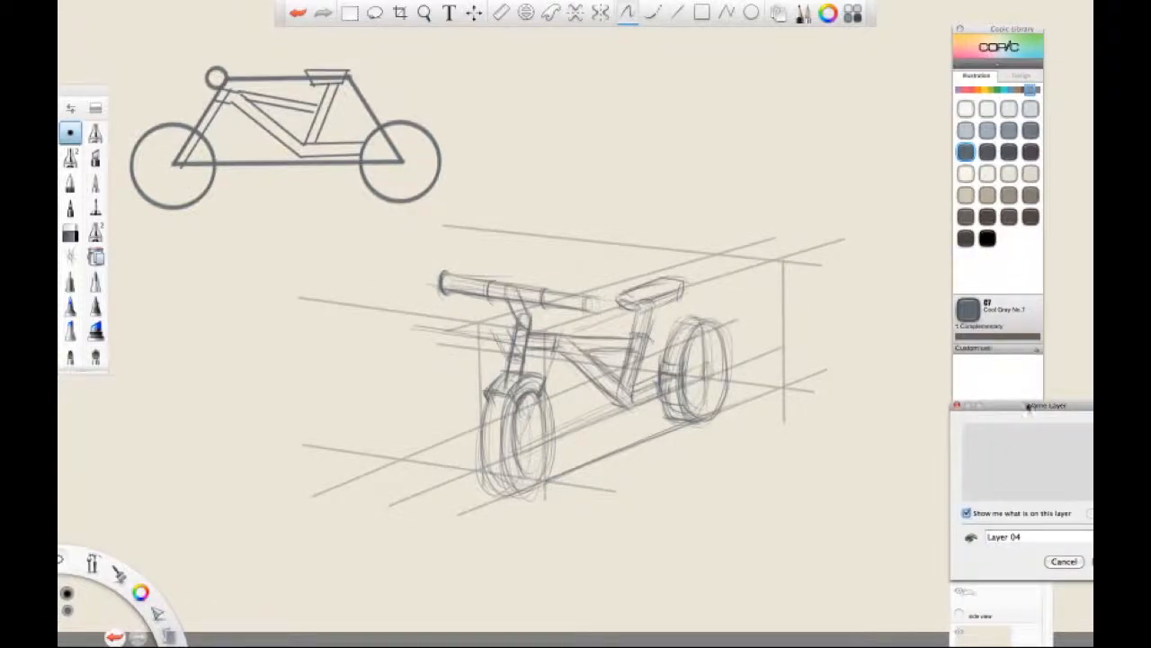
left_click(698, 541)
key("super+a")
type("WHEELS")
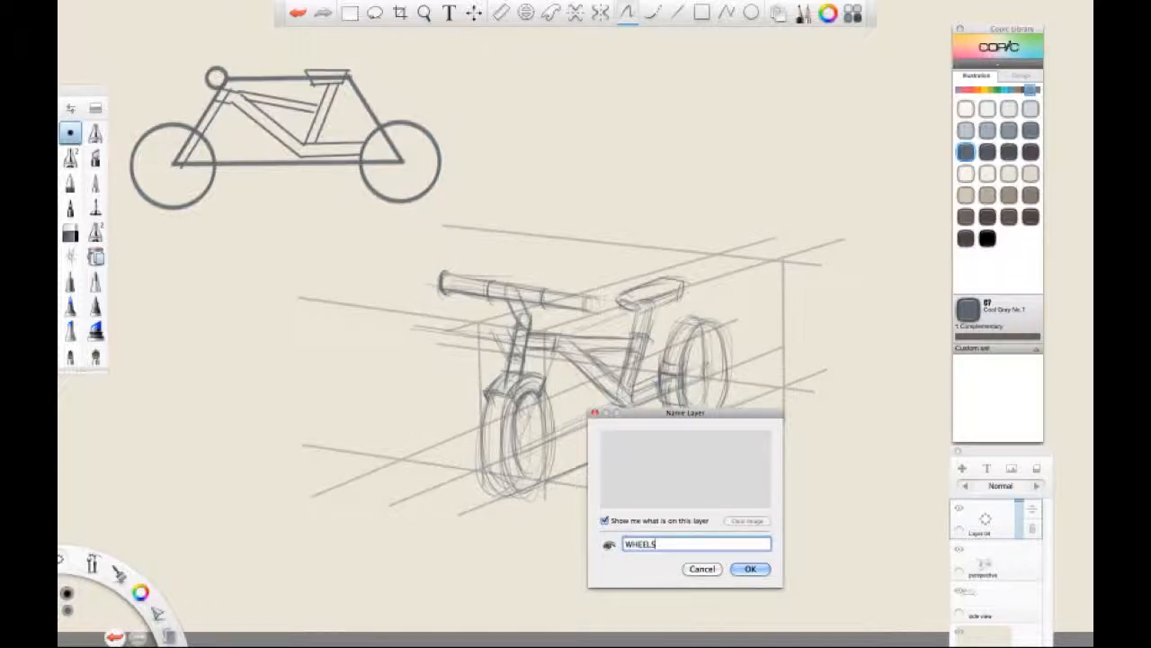
key("Return")
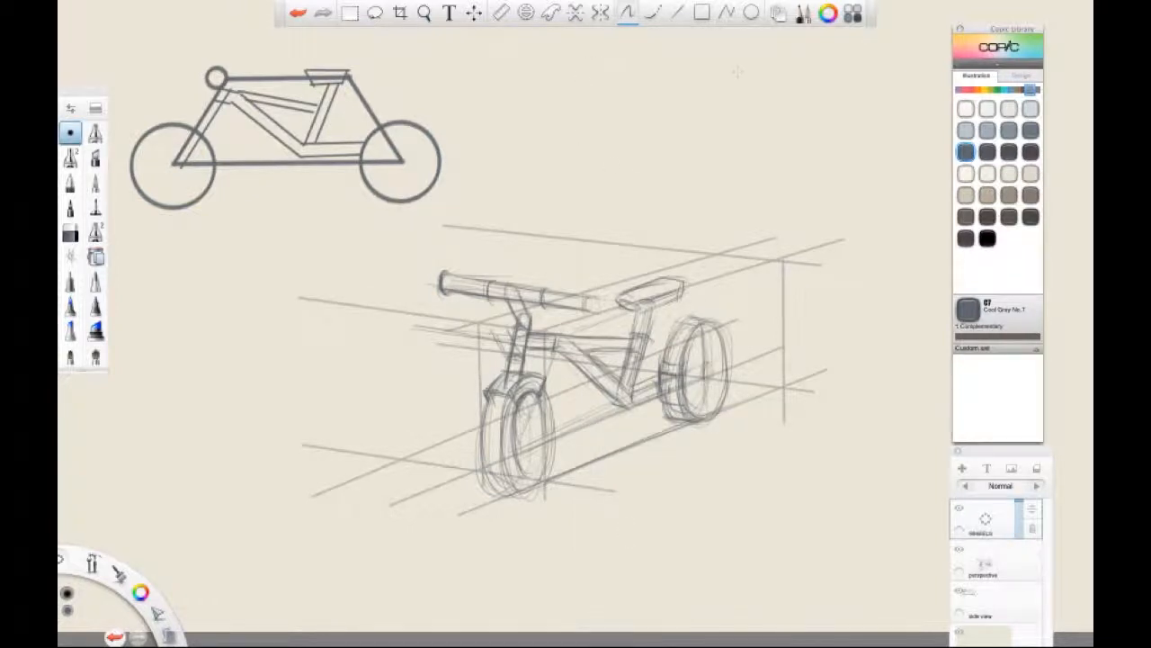
Step: Draw a narrow ellipse over the front wheel's near side and reposition it to fit the rough tire outline
left_click(751, 14)
left_click_drag(529, 441, 552, 388)
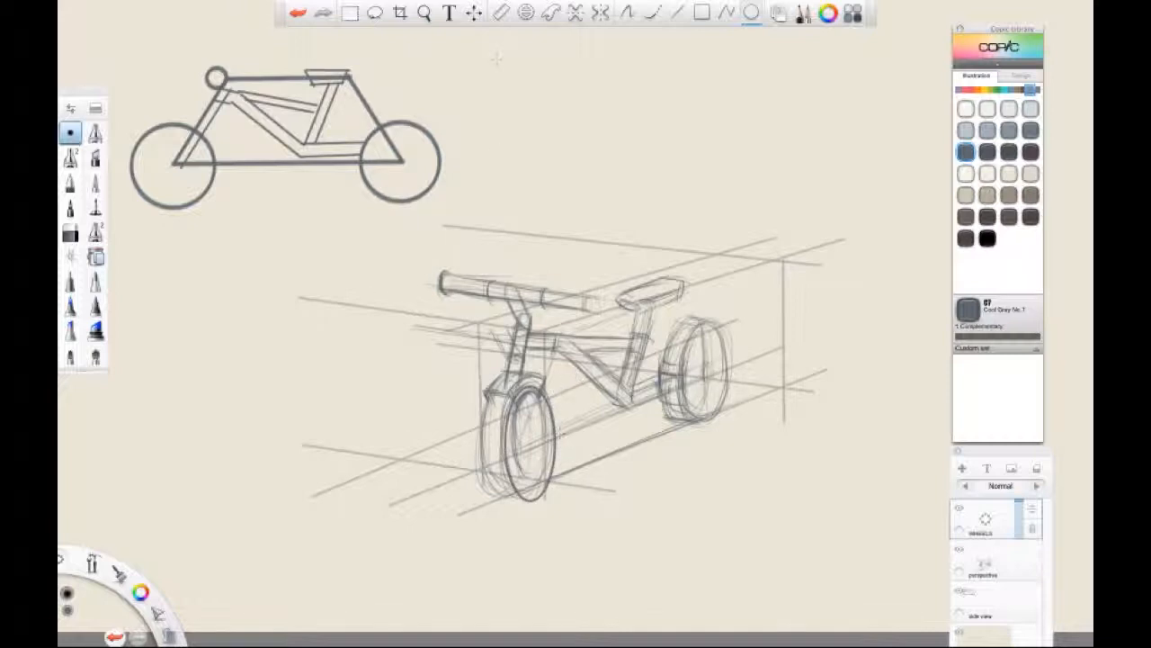
left_click(473, 13)
left_click_drag(537, 469, 535, 459)
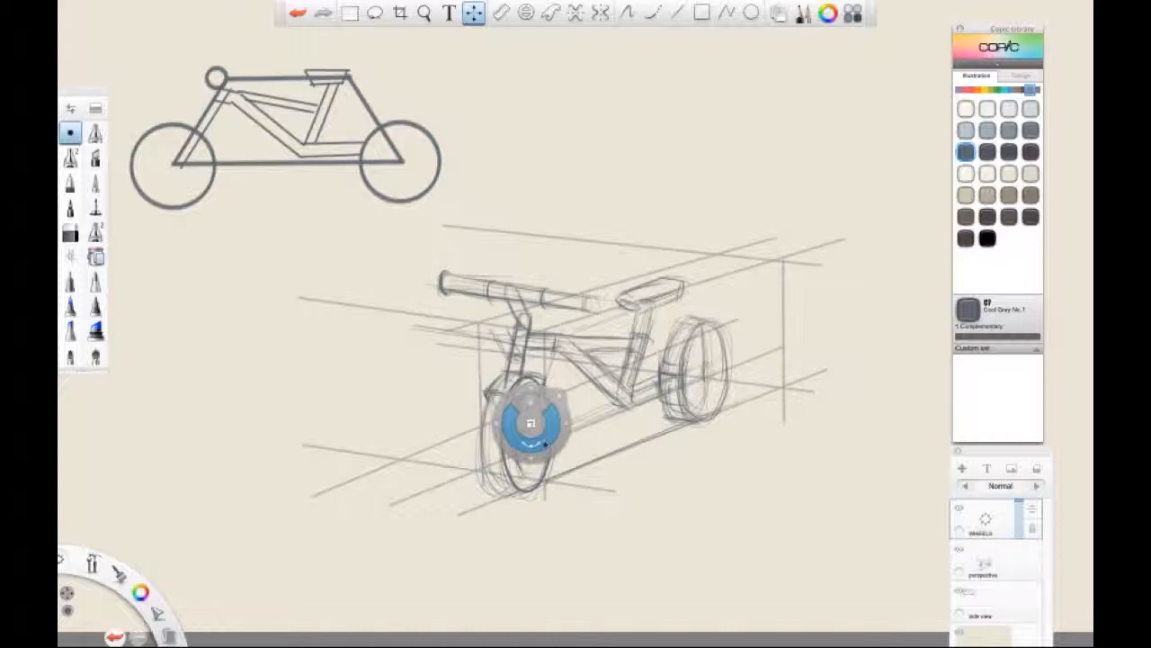
left_click_drag(543, 445, 544, 445)
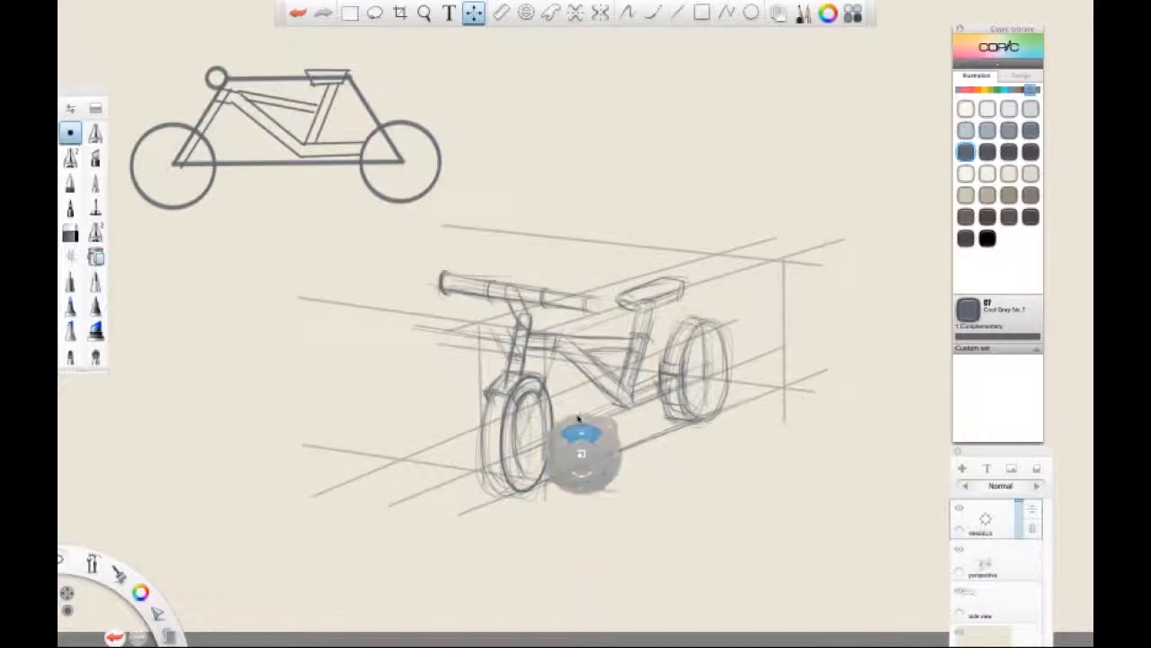
left_click_drag(589, 470, 593, 474)
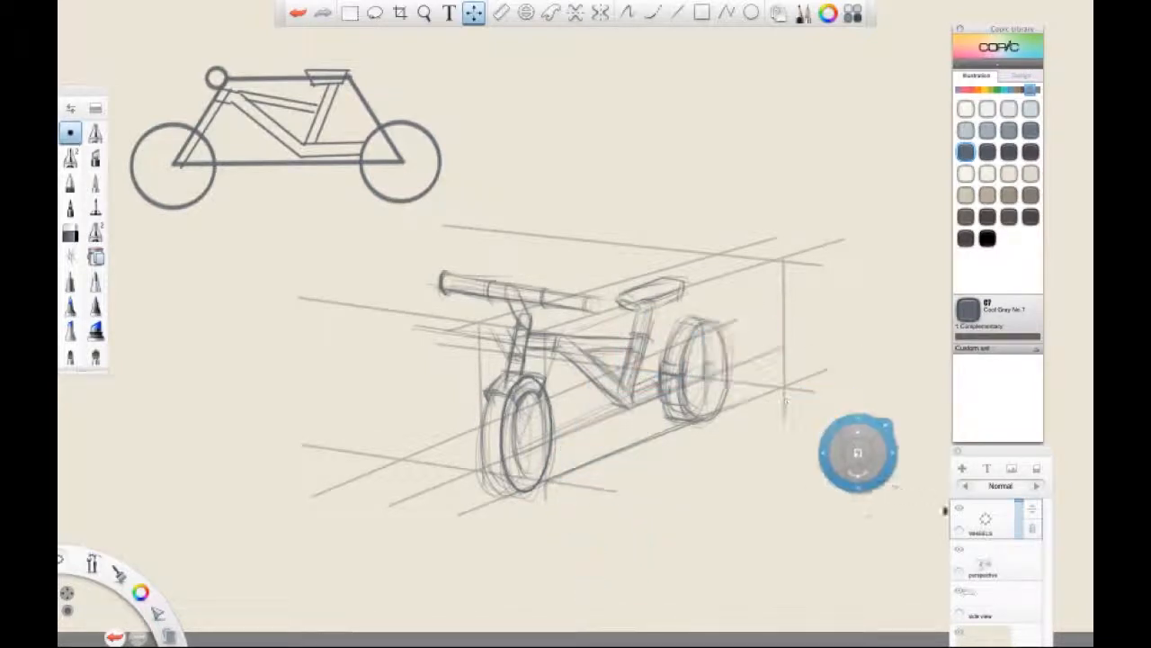
left_click(627, 11)
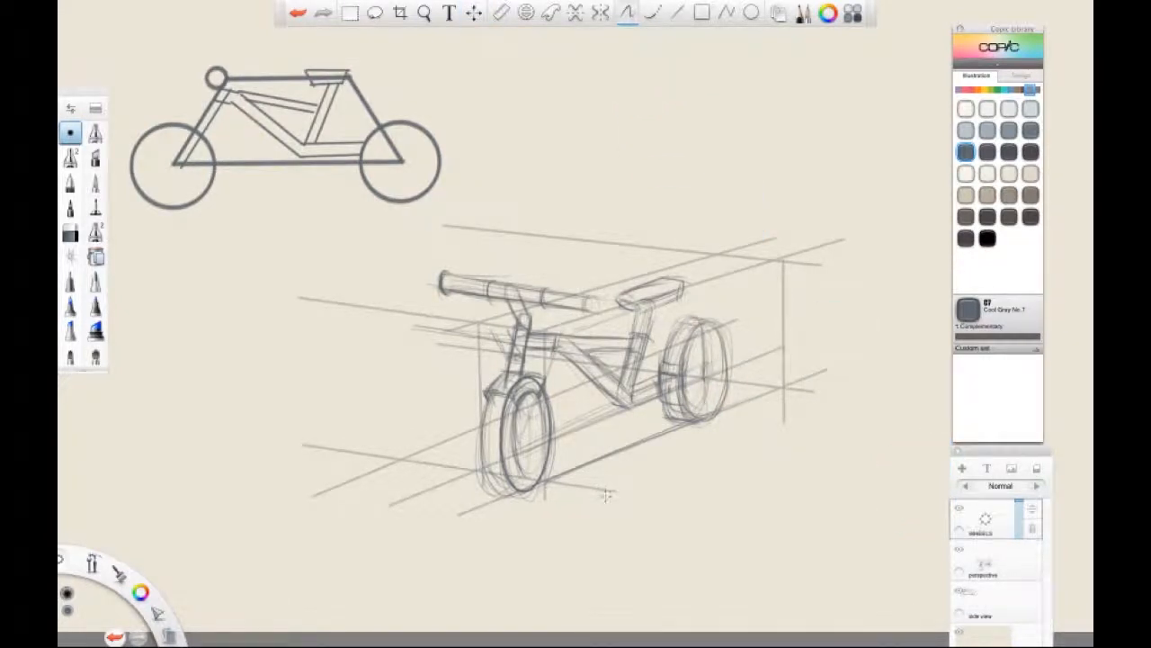
Step: Duplicate the WHEELS layer and offset the copied ellipse to the left as the far side of the front tire
left_click(993, 527)
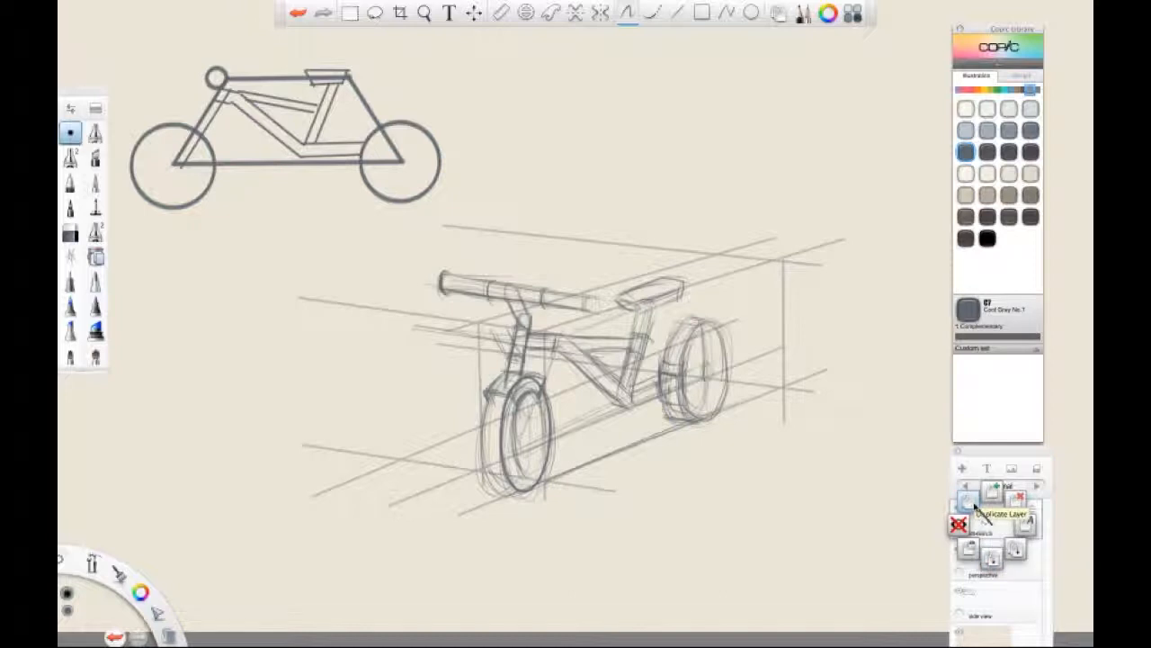
left_click(975, 504)
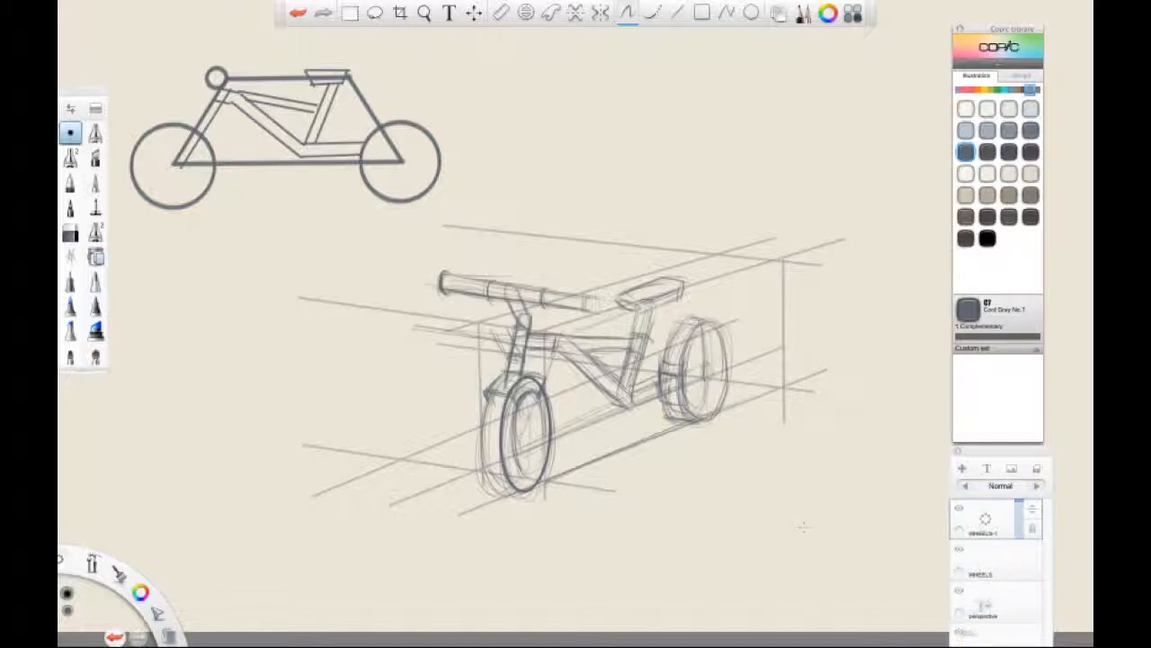
left_click(474, 12)
left_click_drag(565, 501, 543, 499)
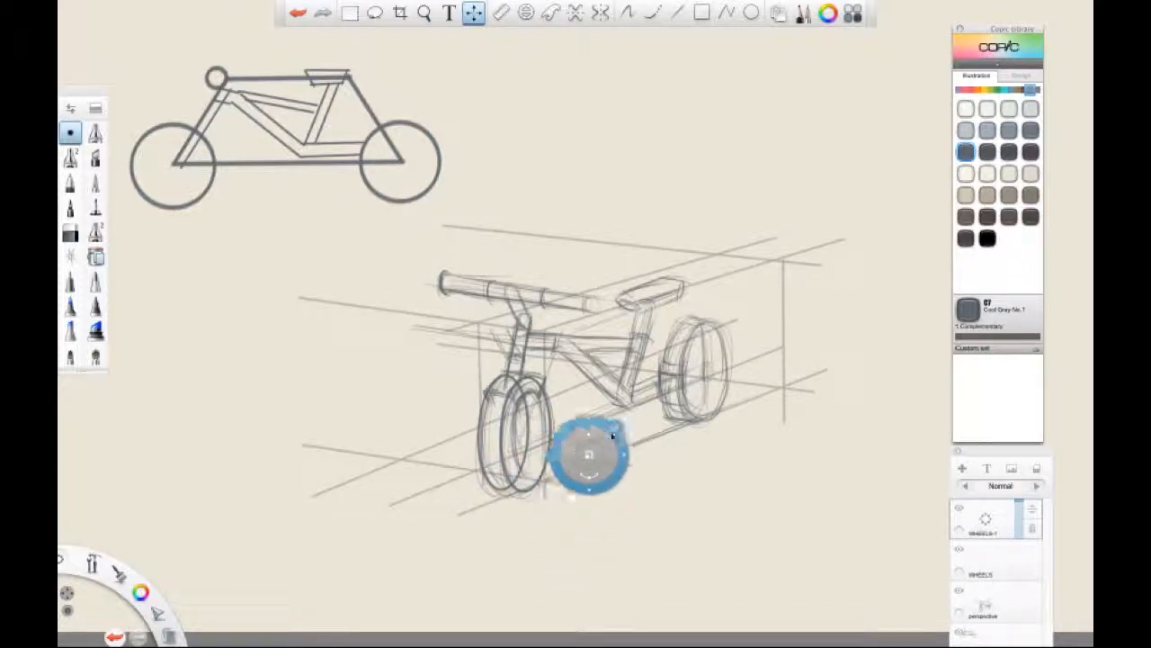
Step: Join the two front wheel ellipses with short straight lines and erase the far ellipse's hidden edge inside the near one
left_click(678, 13)
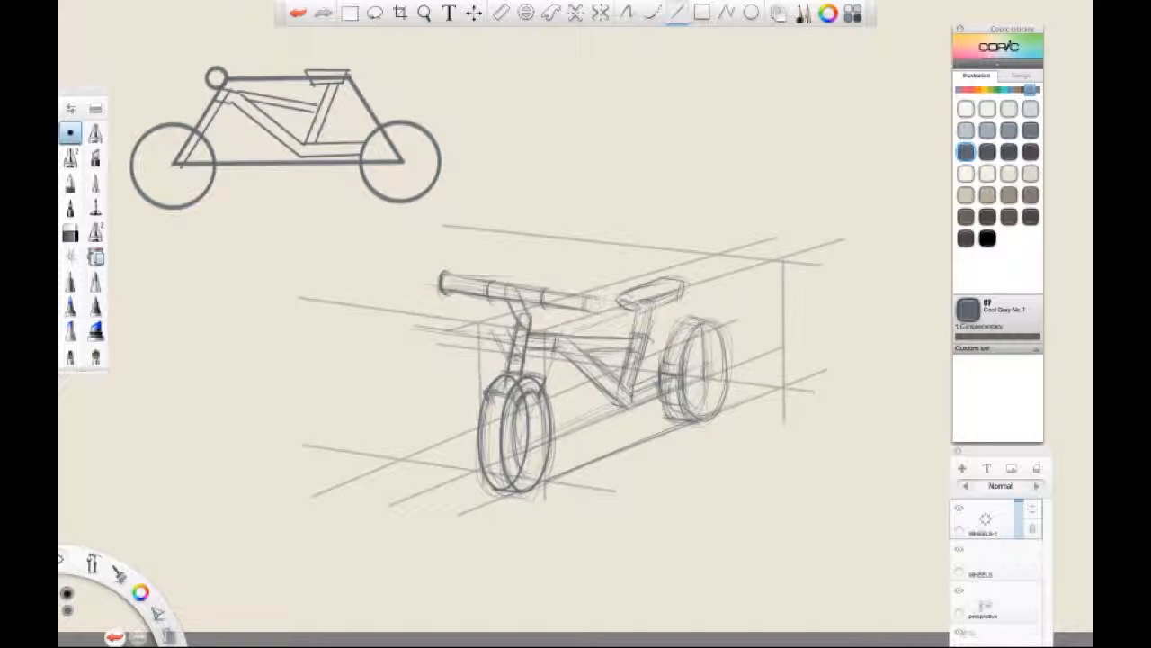
left_click_drag(571, 362, 586, 375)
left_click(71, 232)
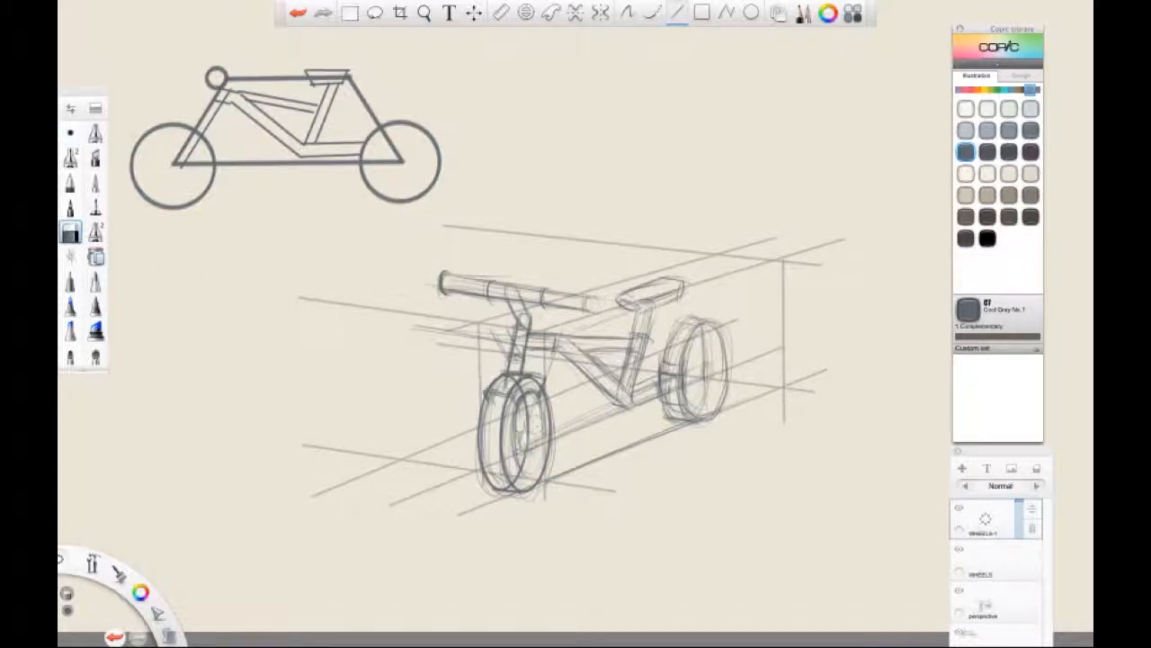
left_click(628, 13)
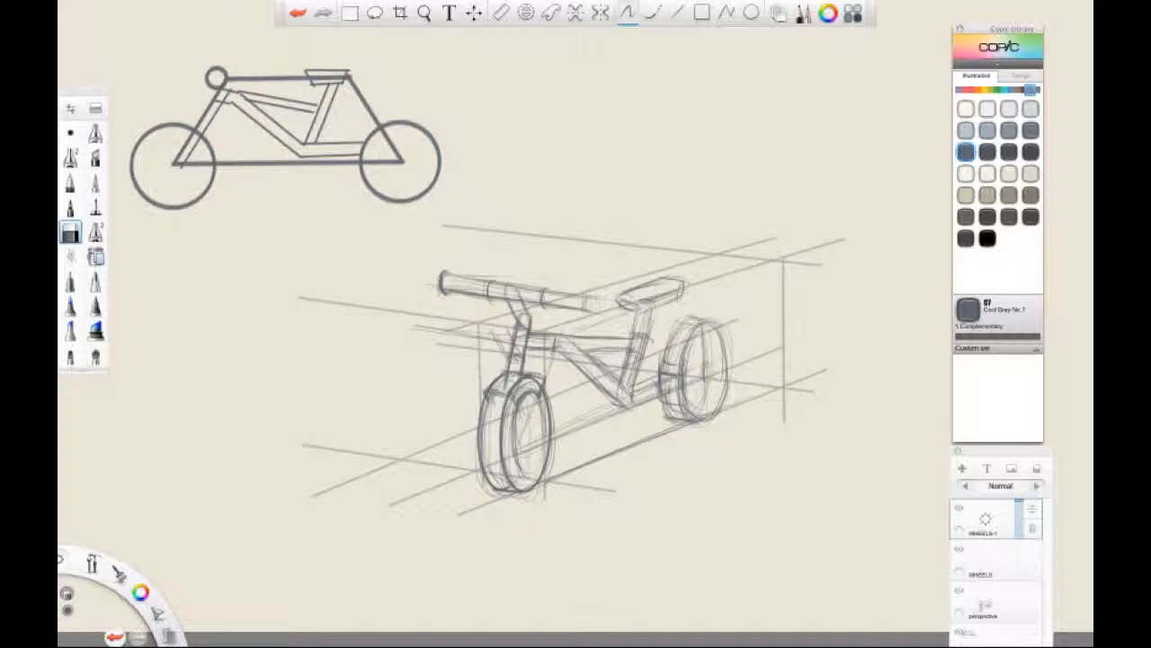
Step: Lower the perspective layer's opacity to about 52% and make the WHEELS-1 layer active again
left_click(988, 609)
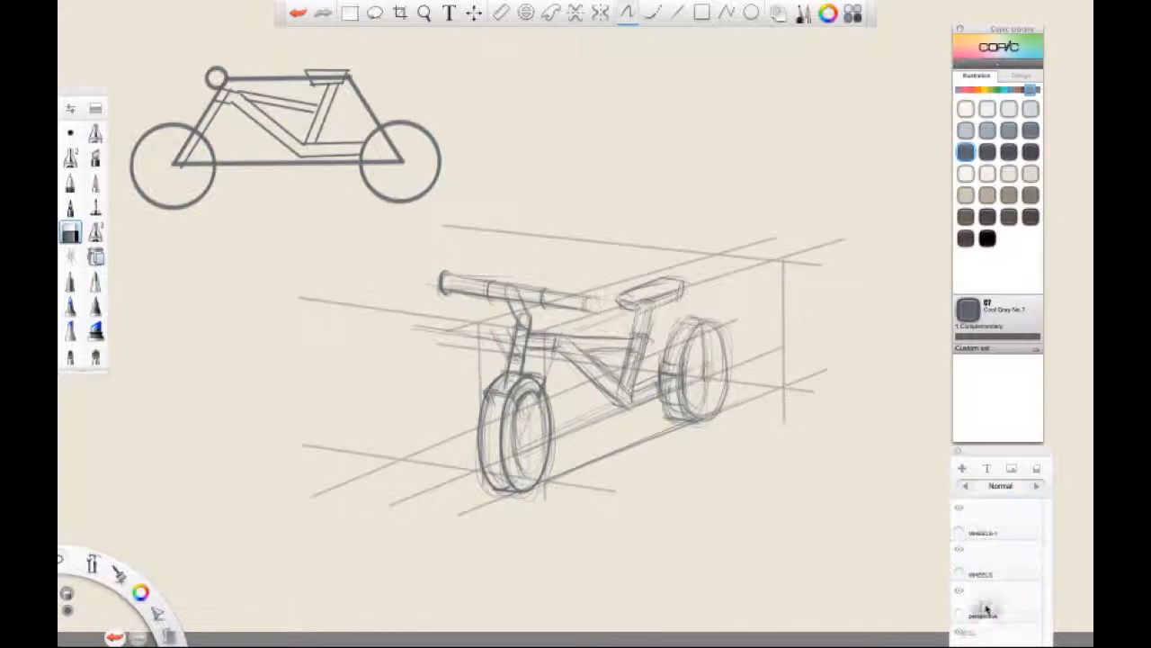
left_click_drag(1019, 587, 1019, 602)
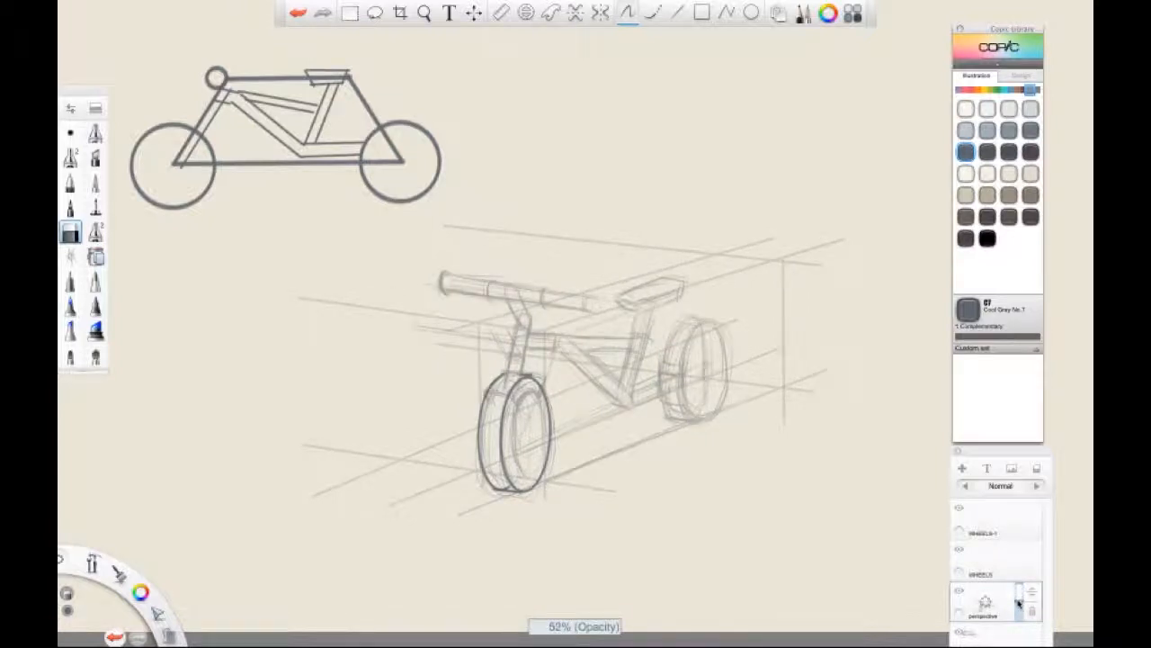
left_click(999, 528)
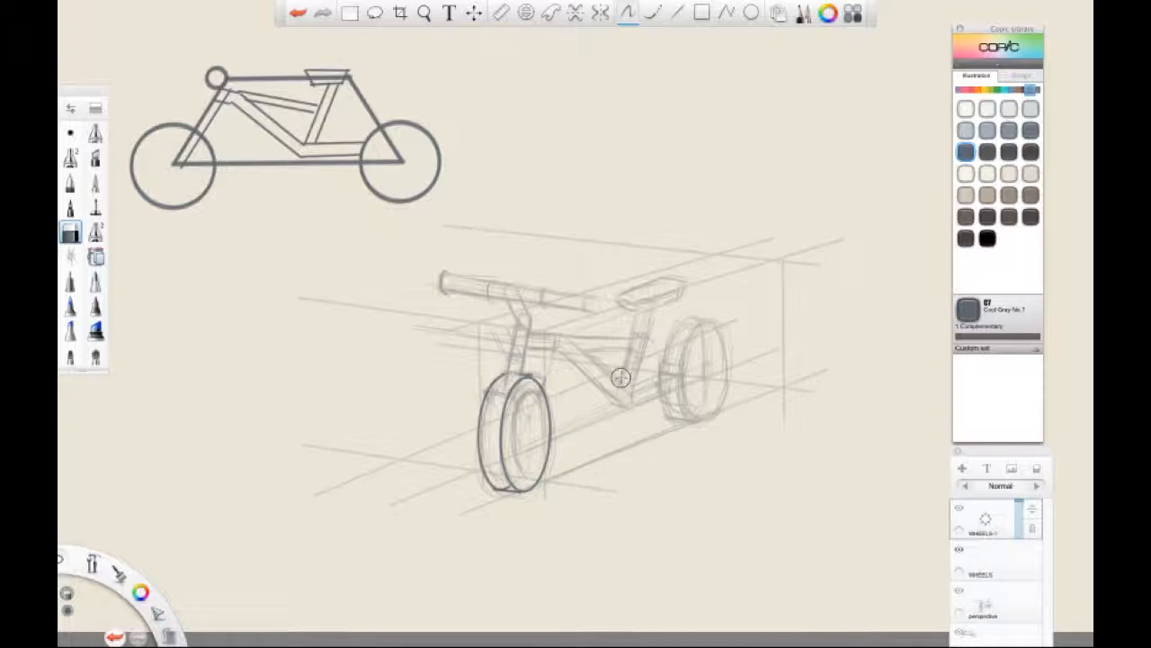
Step: Merge the WHEELS-1 layer down into WHEELS and toggle the merged layer's visibility to check the wheel
left_click(985, 519)
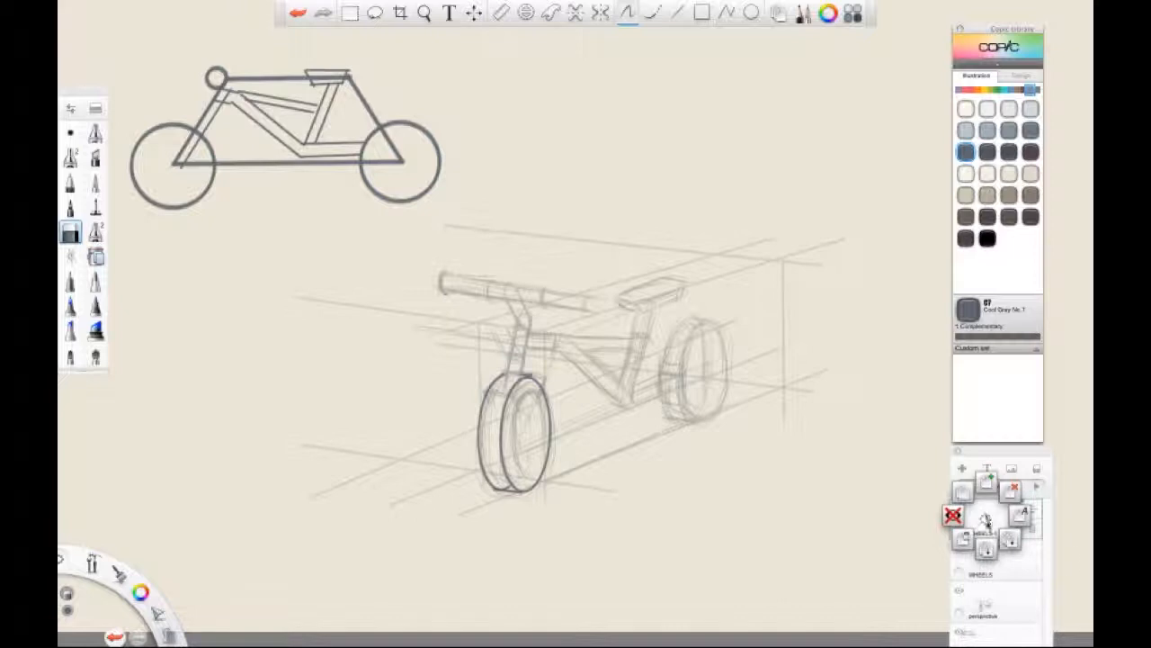
left_click(986, 546)
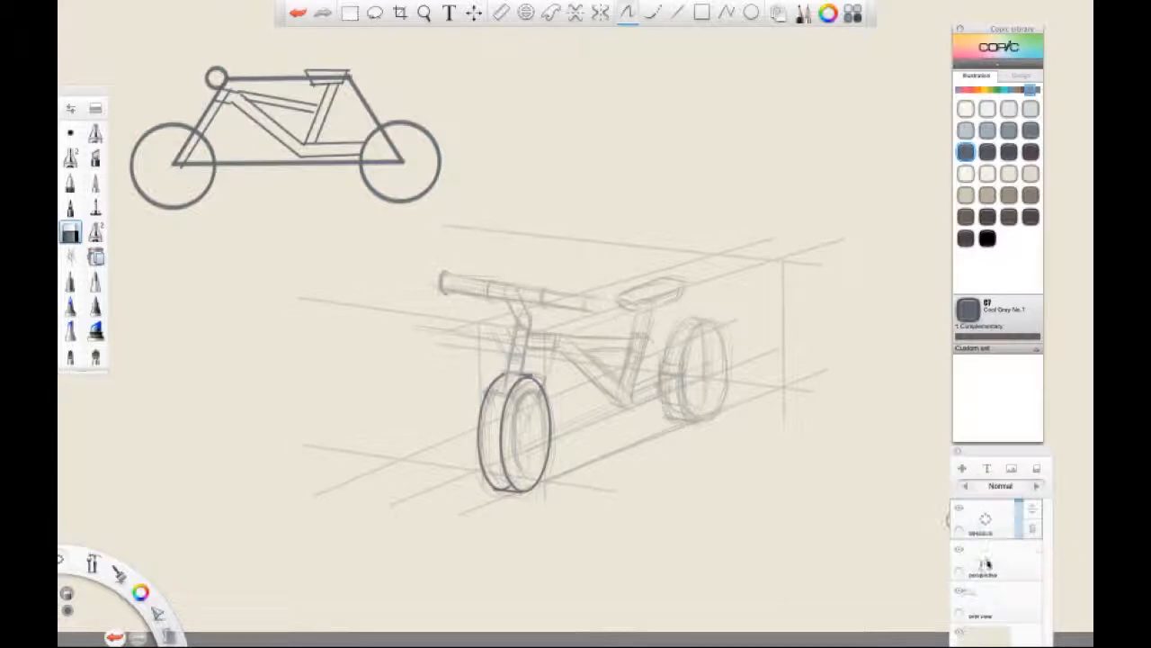
left_click(959, 510)
left_click(959, 510)
left_click(958, 510)
left_click(959, 510)
Step: Rotate the front wheel outline slightly clockwise and adjust its position over the rough sketch
left_click(475, 13)
left_click(475, 13)
left_click(475, 13)
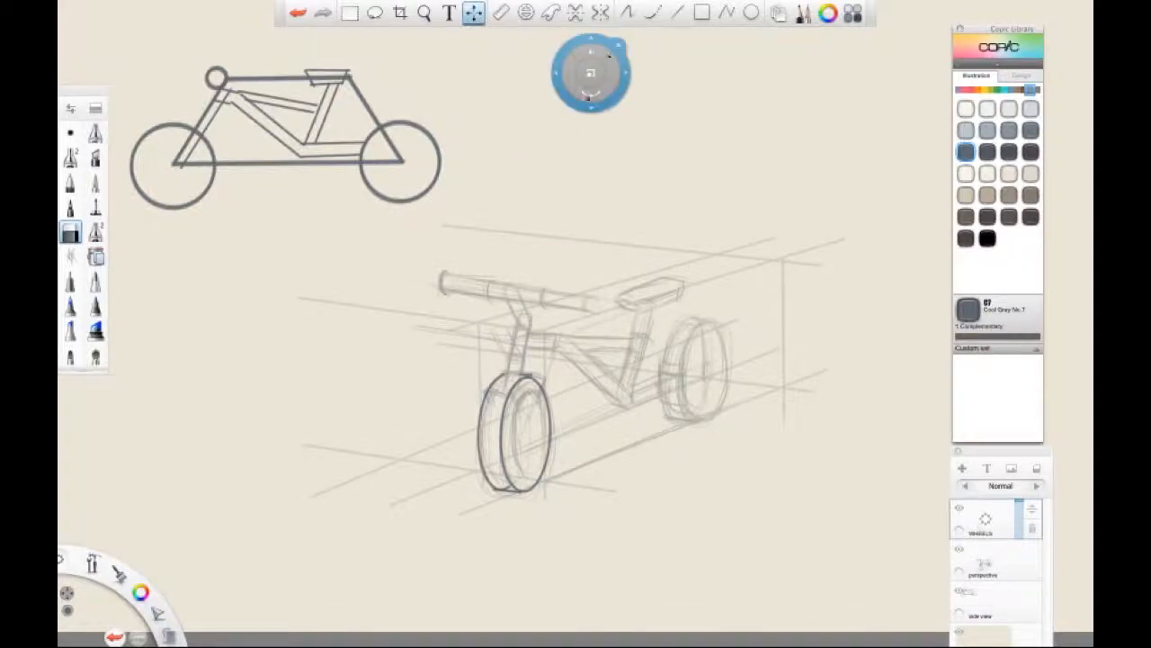
left_click_drag(609, 58, 558, 423)
left_click_drag(559, 465, 552, 469)
mouse_move(574, 415)
left_mouse_down()
mouse_move(731, 285)
mouse_move(832, 229)
mouse_move(787, 274)
mouse_move(730, 288)
mouse_move(735, 296)
mouse_move(730, 284)
mouse_move(640, 479)
mouse_move(725, 473)
mouse_move(909, 554)
left_mouse_up()
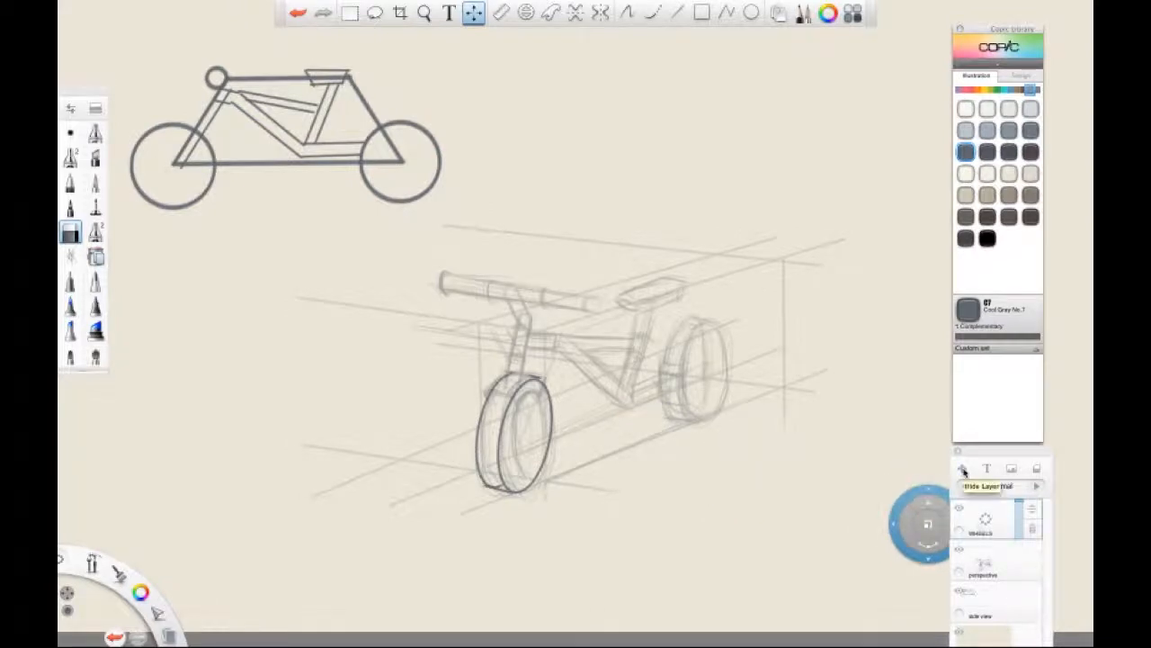
Step: Duplicate the WHEELS layer and scale the copy to about 77%, positioning it inside the front wheel as the rim
left_click(982, 518)
left_click(961, 497)
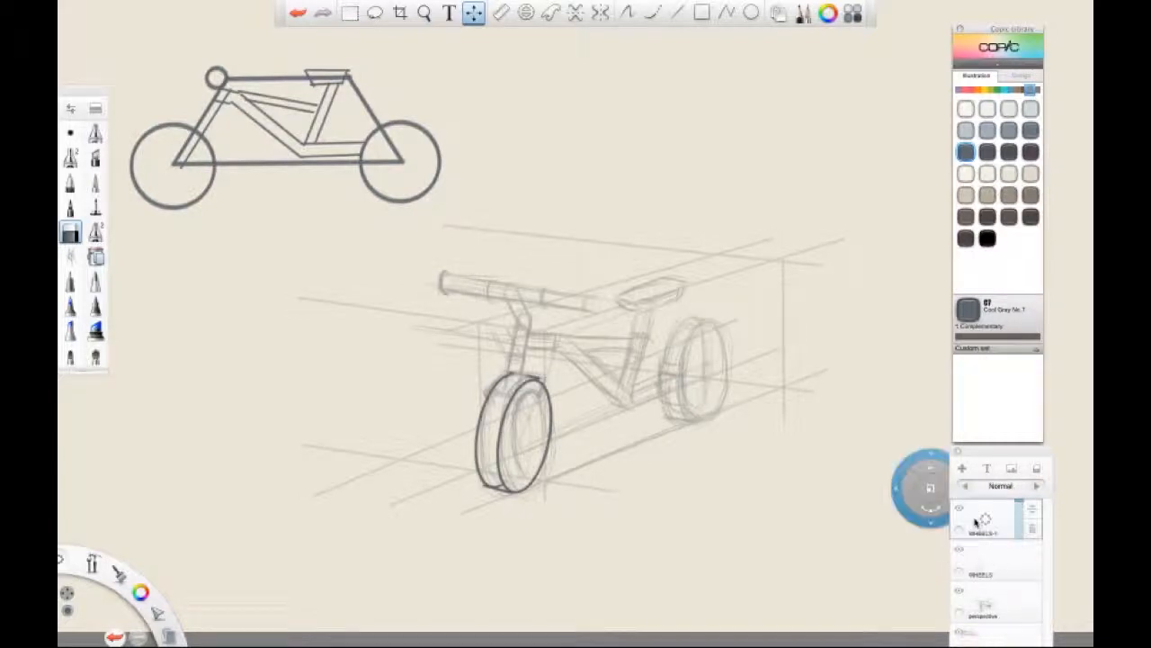
left_click_drag(926, 493, 560, 436)
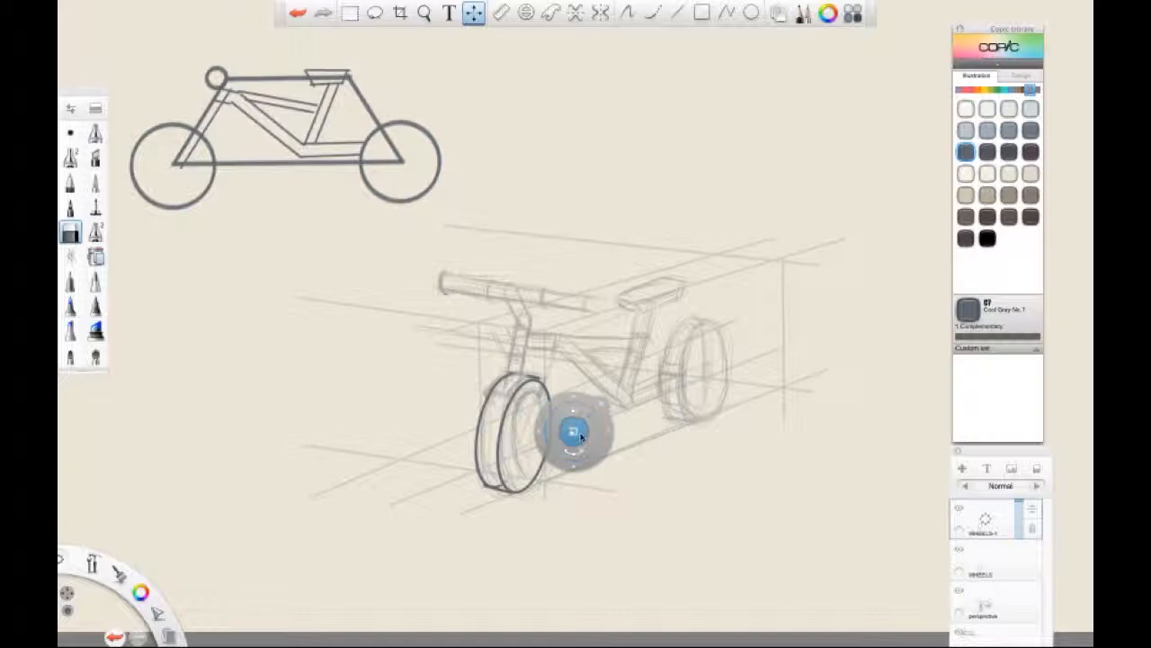
left_click_drag(579, 435, 563, 447)
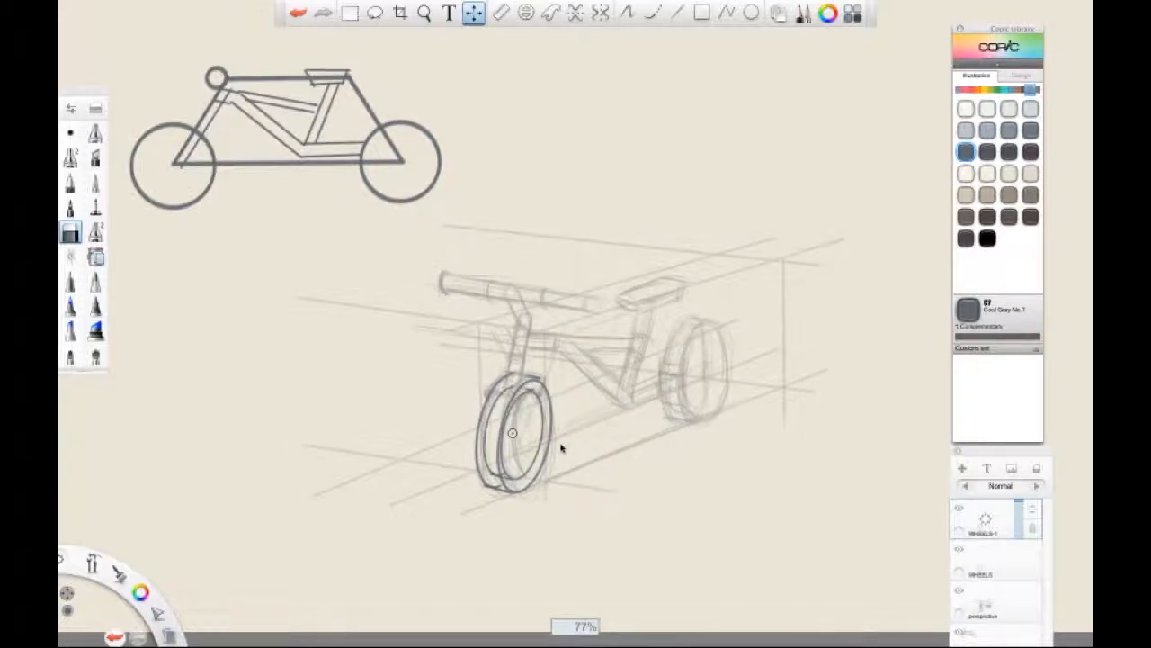
left_click_drag(563, 447, 559, 447)
left_click_drag(561, 448, 562, 442)
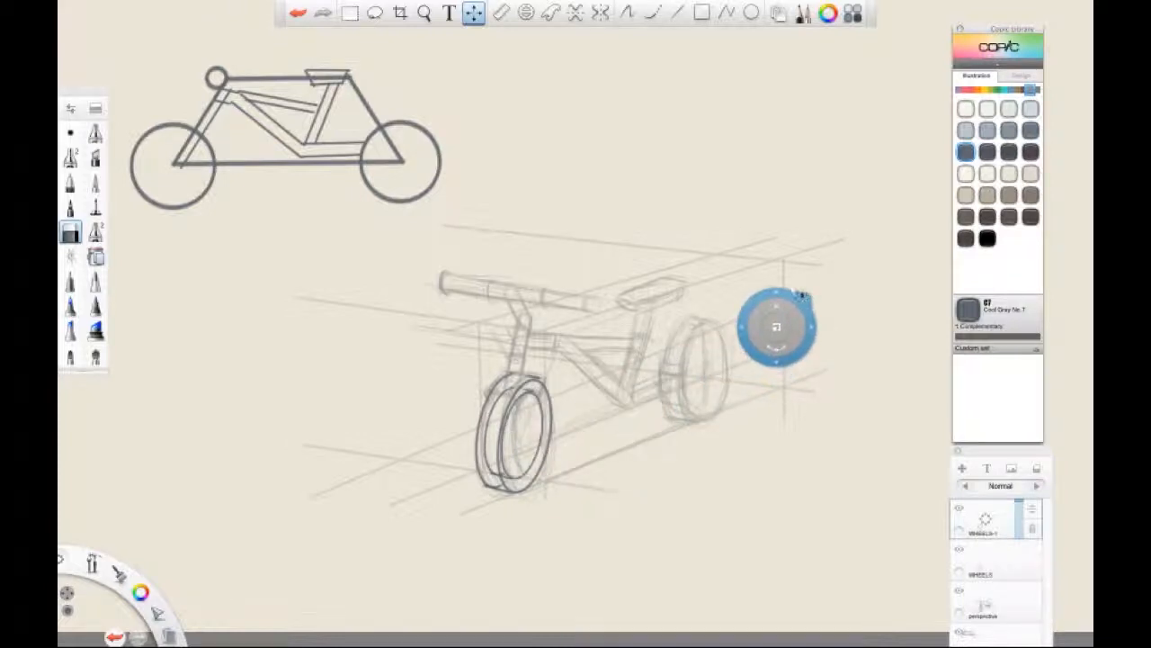
left_click_drag(782, 351, 783, 352)
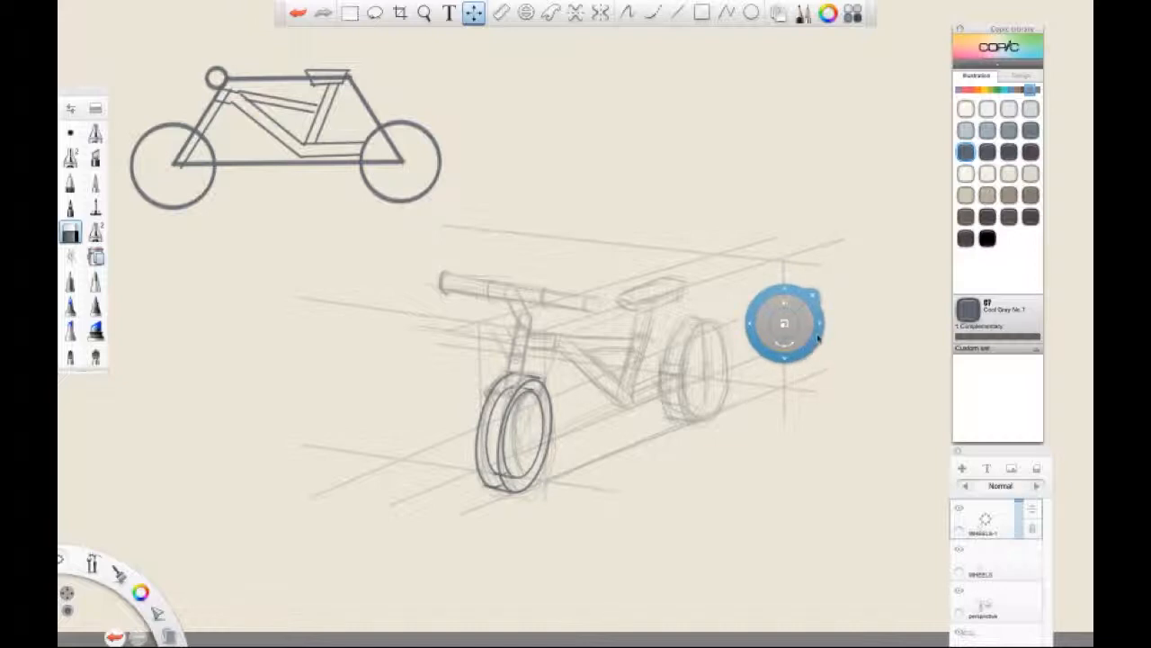
left_click_drag(818, 338, 806, 341)
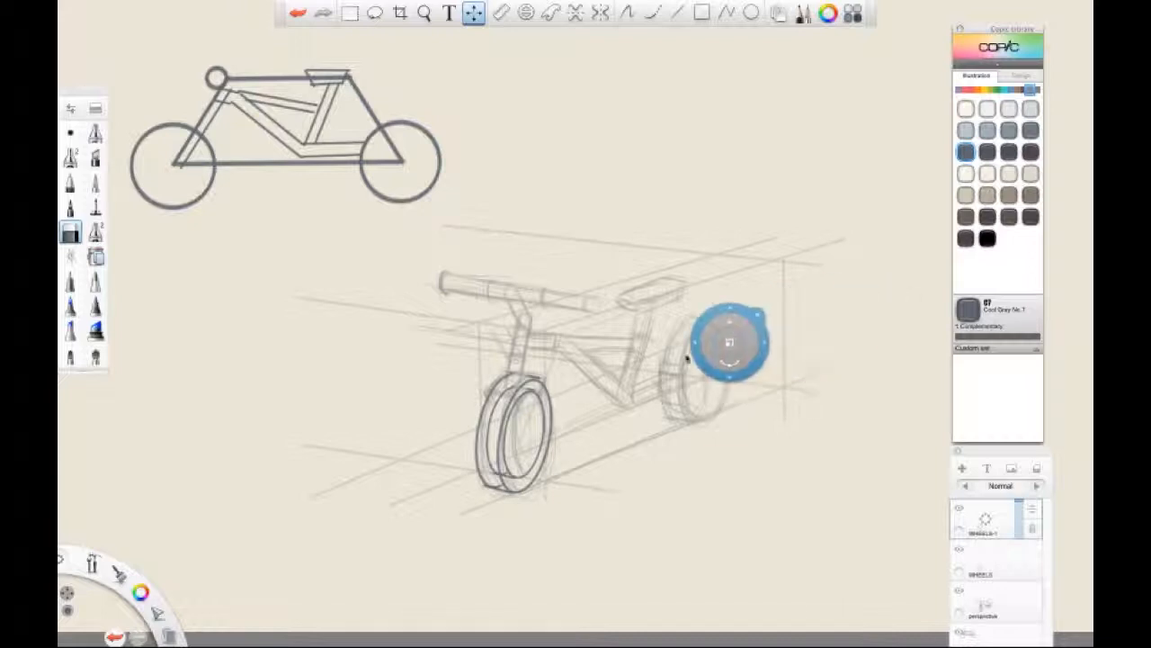
Step: Erase the far-side edge of the scaled wheel copy with a smaller eraser, leaving only the near inner rim ellipse
key("e")
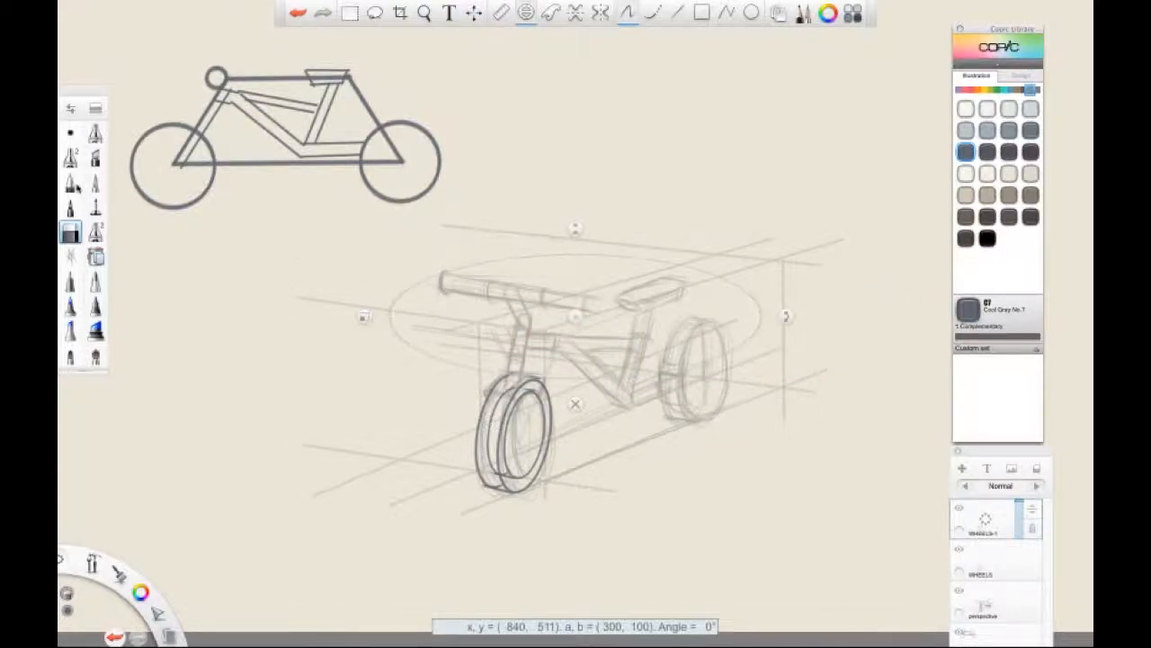
left_click(579, 408)
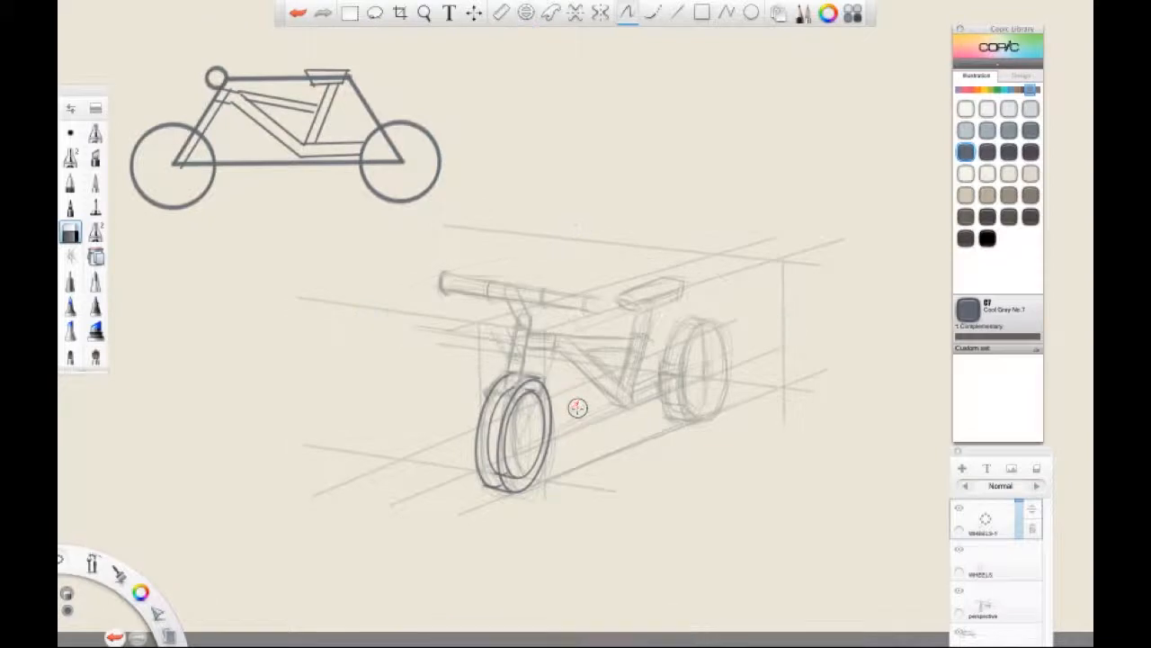
key("bracketleft")
key("bracketleft")
mouse_move(488, 457)
left_mouse_down()
mouse_move(492, 421)
mouse_move(515, 387)
left_mouse_up()
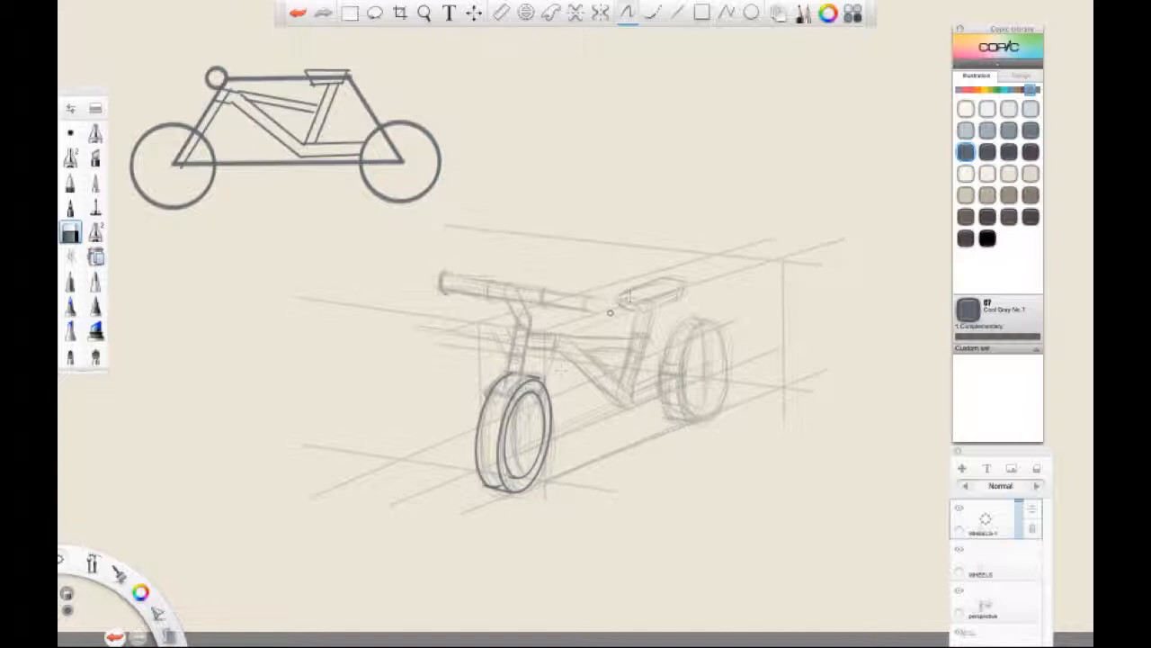
Step: Merge the inner rim layer WHEELS-1 down into WHEELS and toggle the layer's visibility to check the completed front wheel
left_click_drag(993, 524, 994, 552)
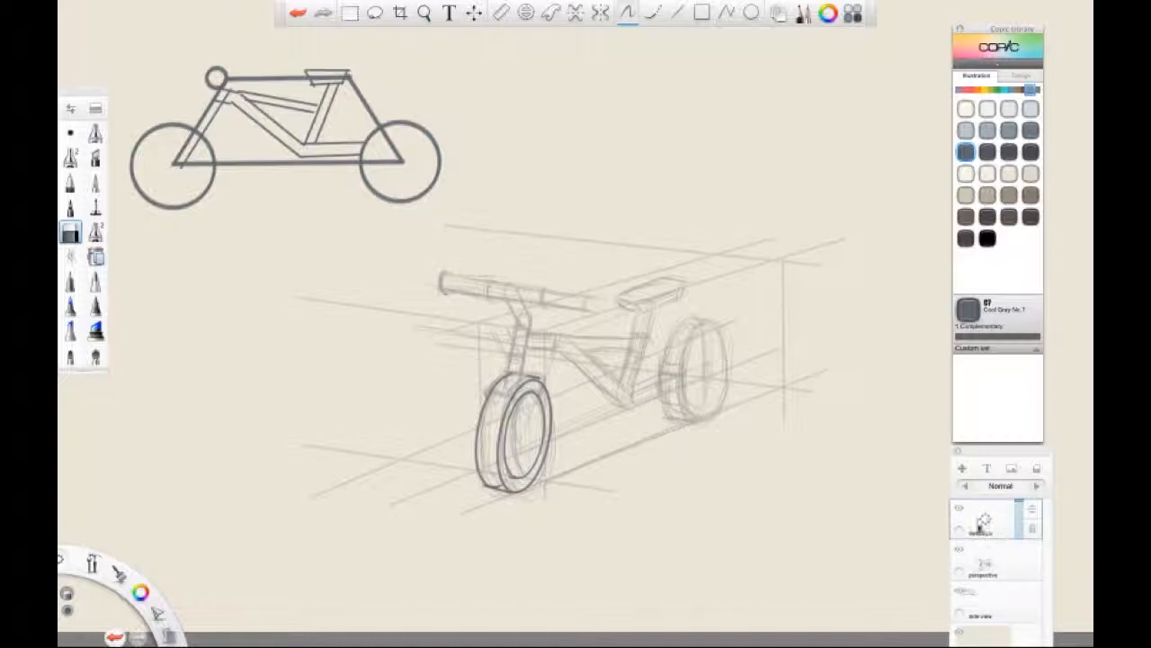
left_click(958, 509)
left_click(958, 510)
left_click(958, 509)
left_click(958, 509)
Step: Duplicate the finished WHEELS layer and move the copy over the rear wheel sketch, scaling it down slightly to fit
left_click(995, 525)
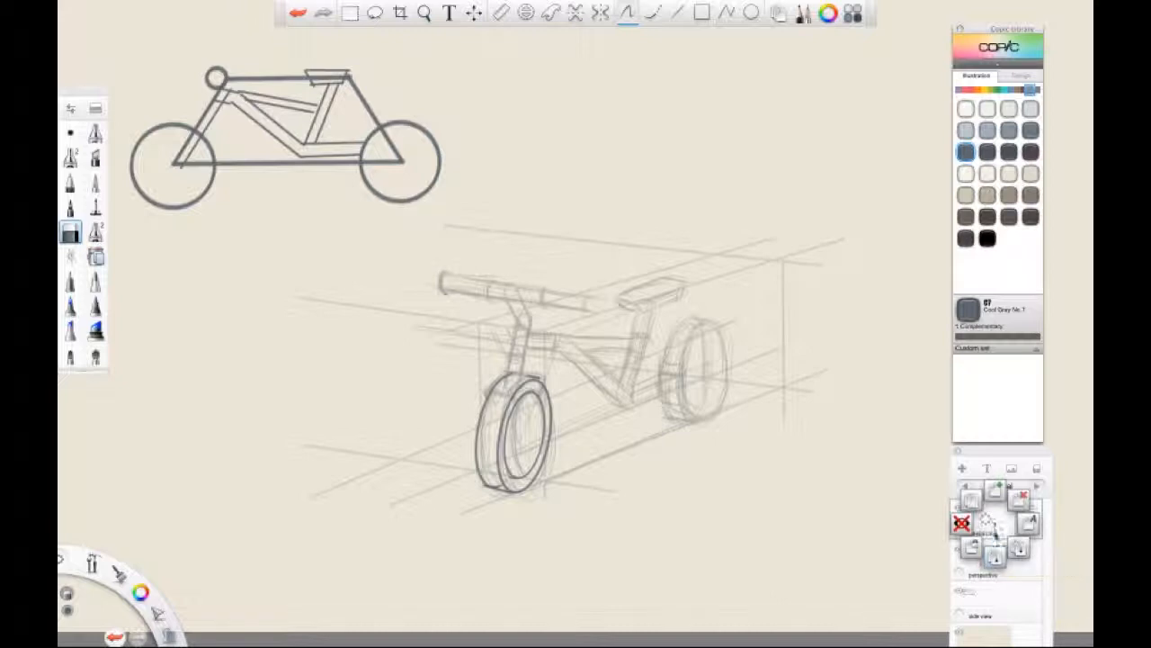
left_click(980, 509)
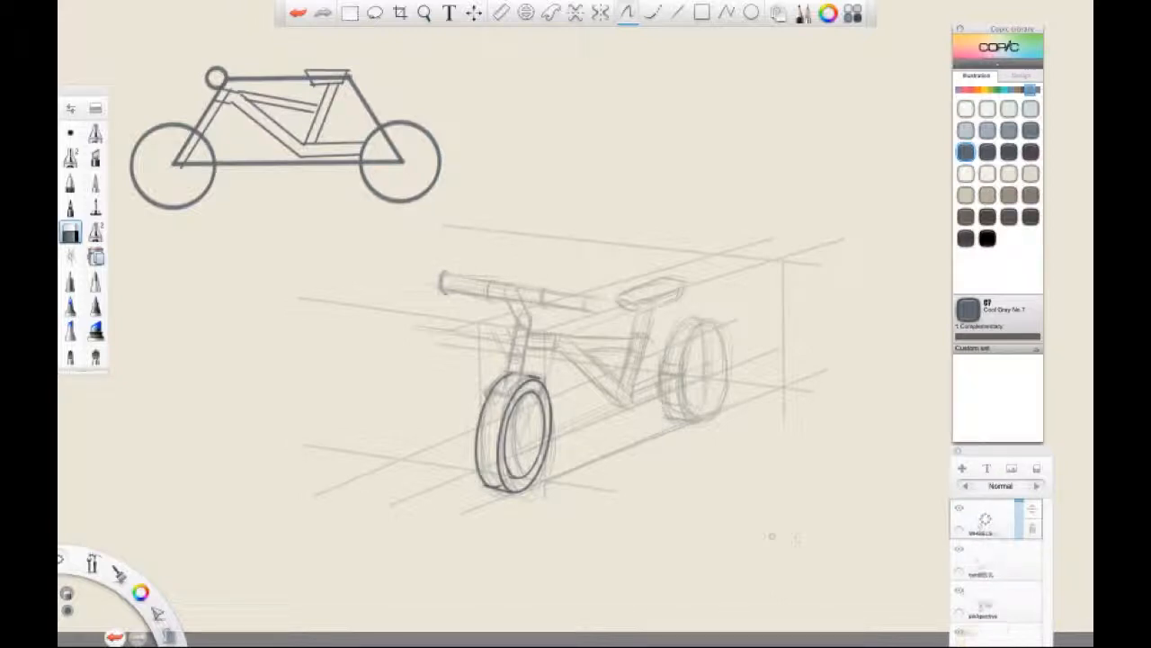
left_click(474, 13)
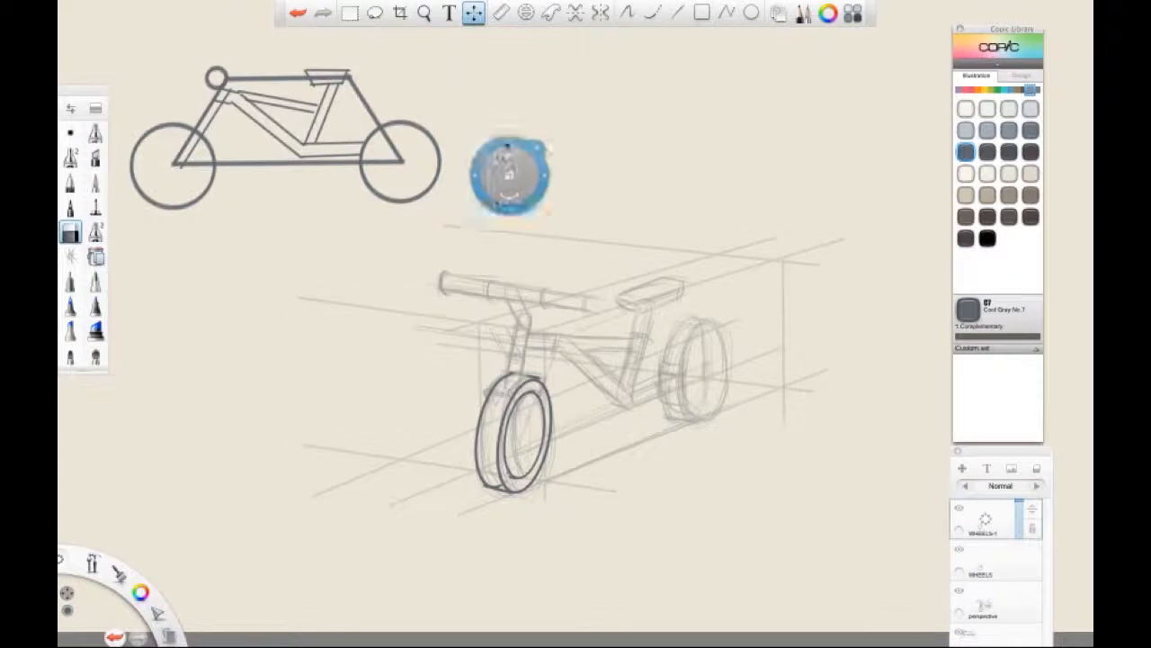
left_click_drag(562, 486, 743, 429)
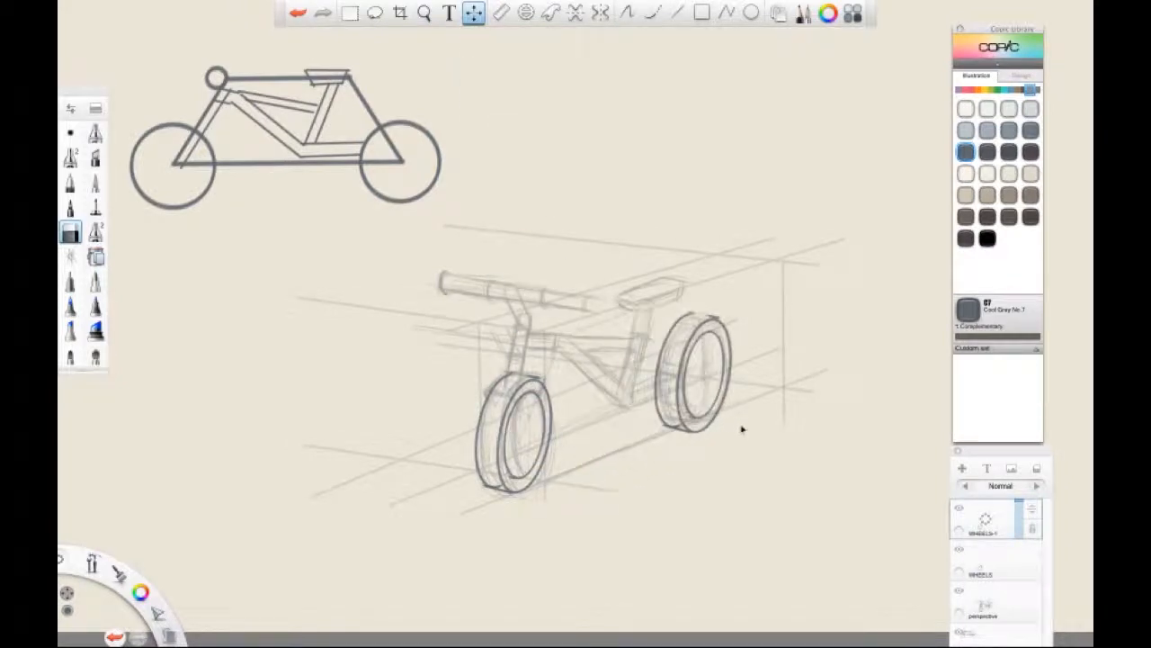
mouse_move(776, 398)
left_mouse_down()
mouse_move(753, 399)
mouse_move(761, 414)
mouse_move(790, 401)
left_mouse_up()
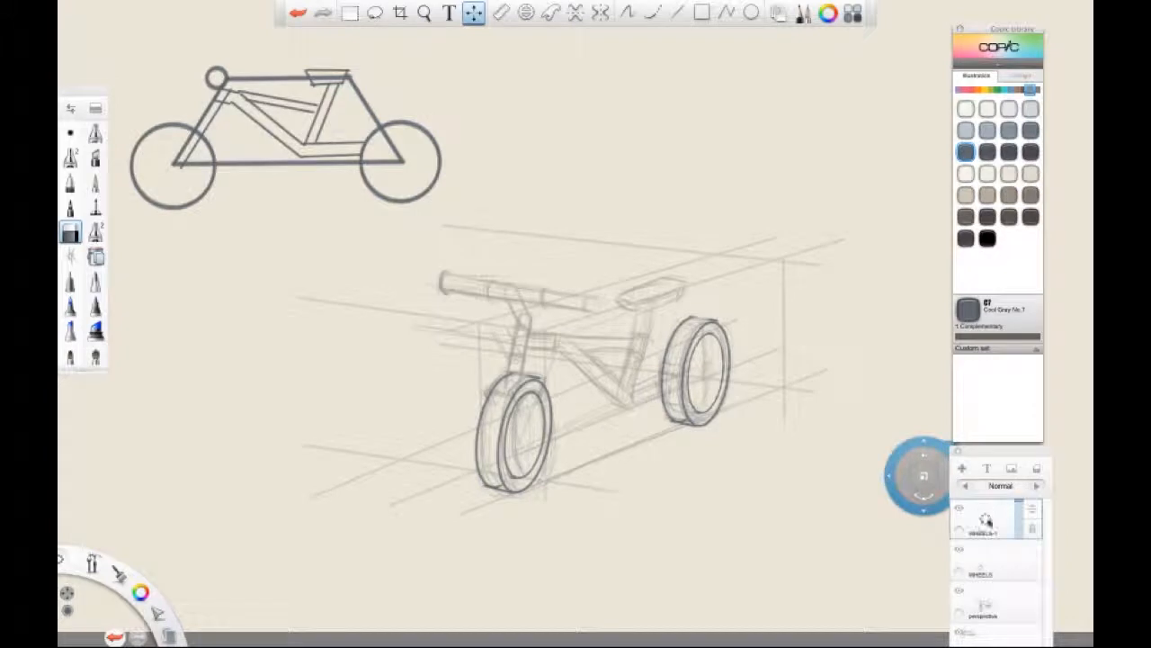
Step: Merge the rear wheel copy down so both wheels share the WHEELS layer
left_click(993, 520)
left_click_drag(998, 520, 997, 550)
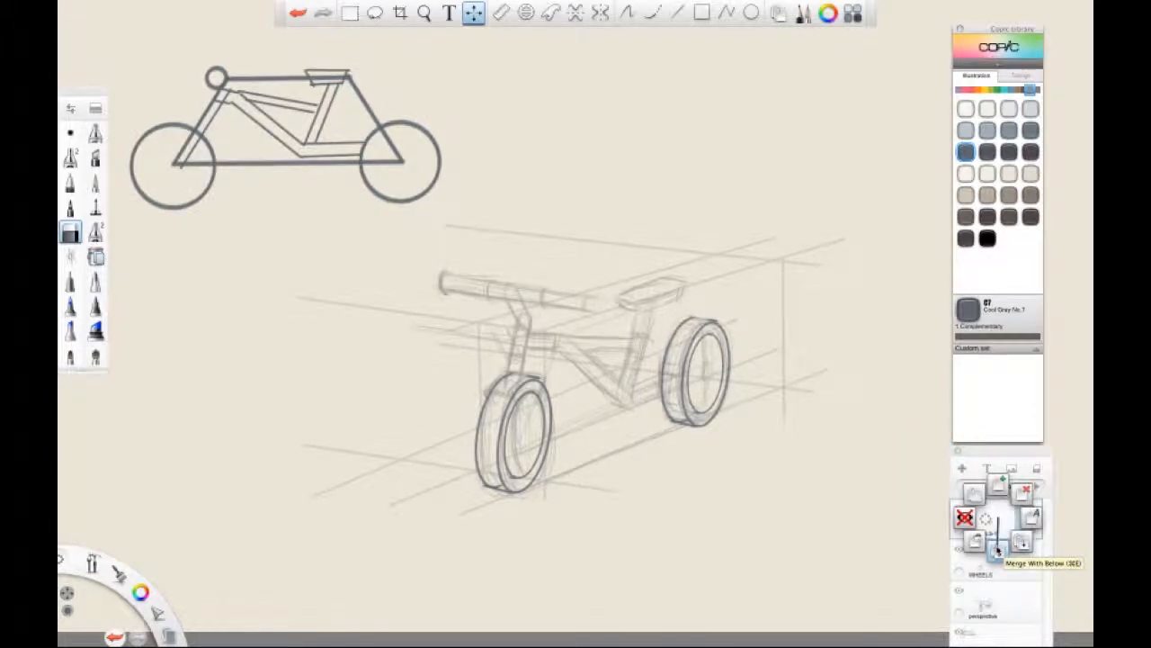
left_click_drag(997, 550, 998, 552)
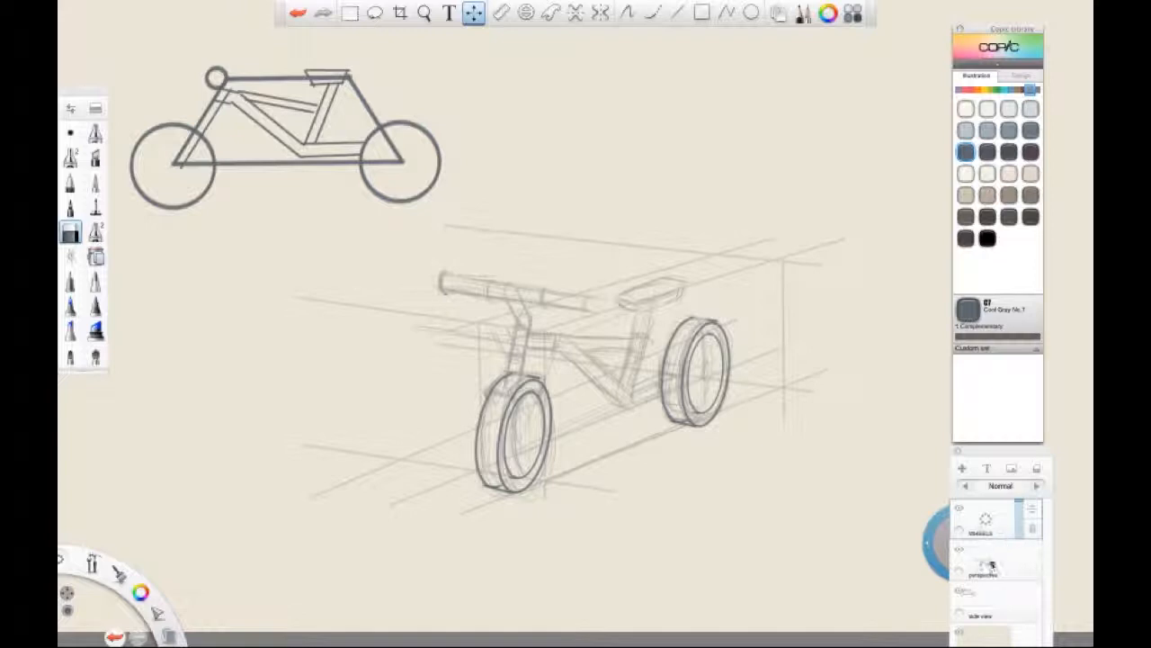
Step: Merge the perspective layer down into the side view layer and make the WHEELS layer active again
left_click(989, 567)
left_click_drag(1015, 455, 907, 370)
left_click_drag(899, 490, 897, 522)
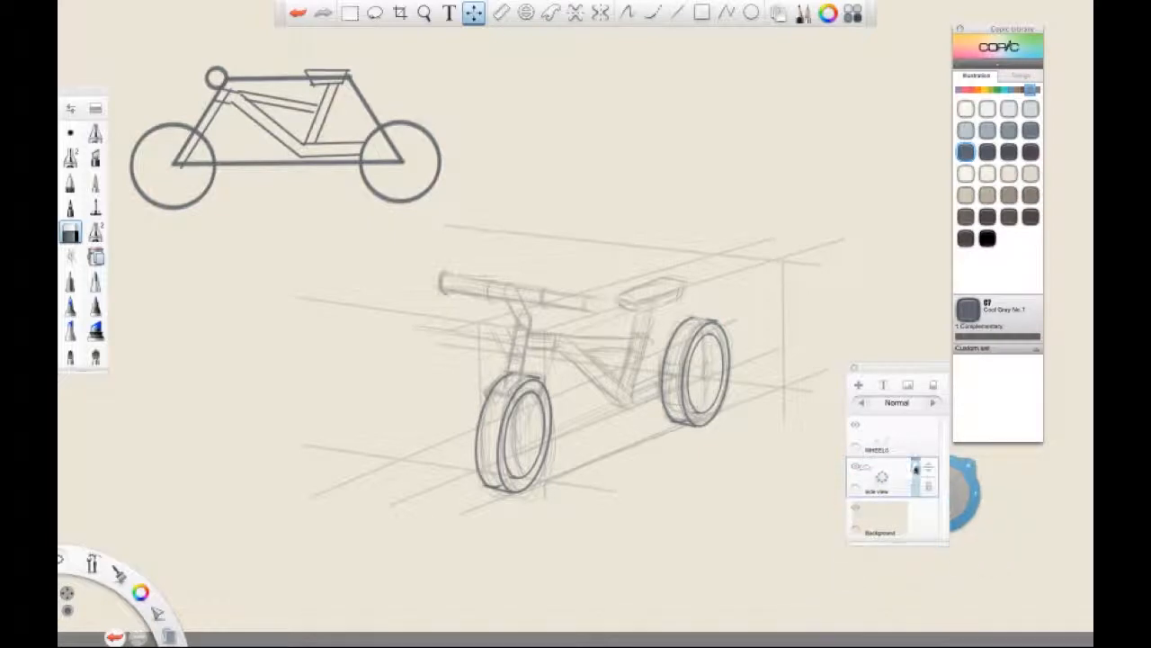
left_click(884, 446)
left_click_drag(877, 378, 981, 373)
left_click_drag(922, 473, 944, 412)
key("super+z")
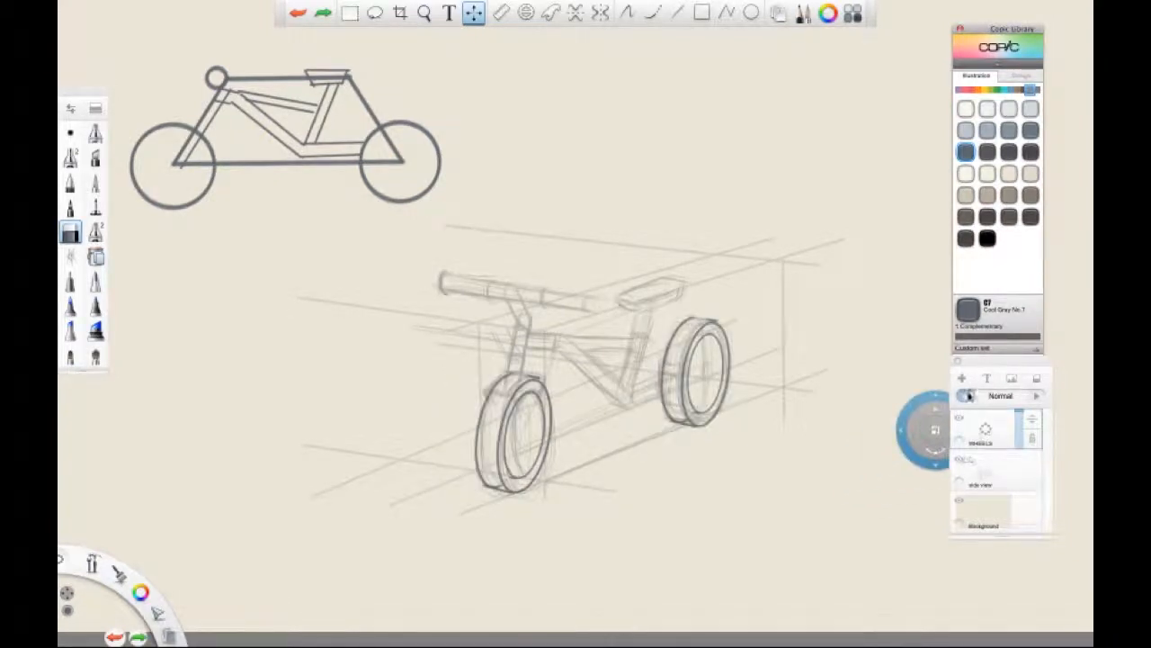
Step: Add a new layer above WHEELS and name it detail_layer
left_click(963, 381)
left_click(985, 434)
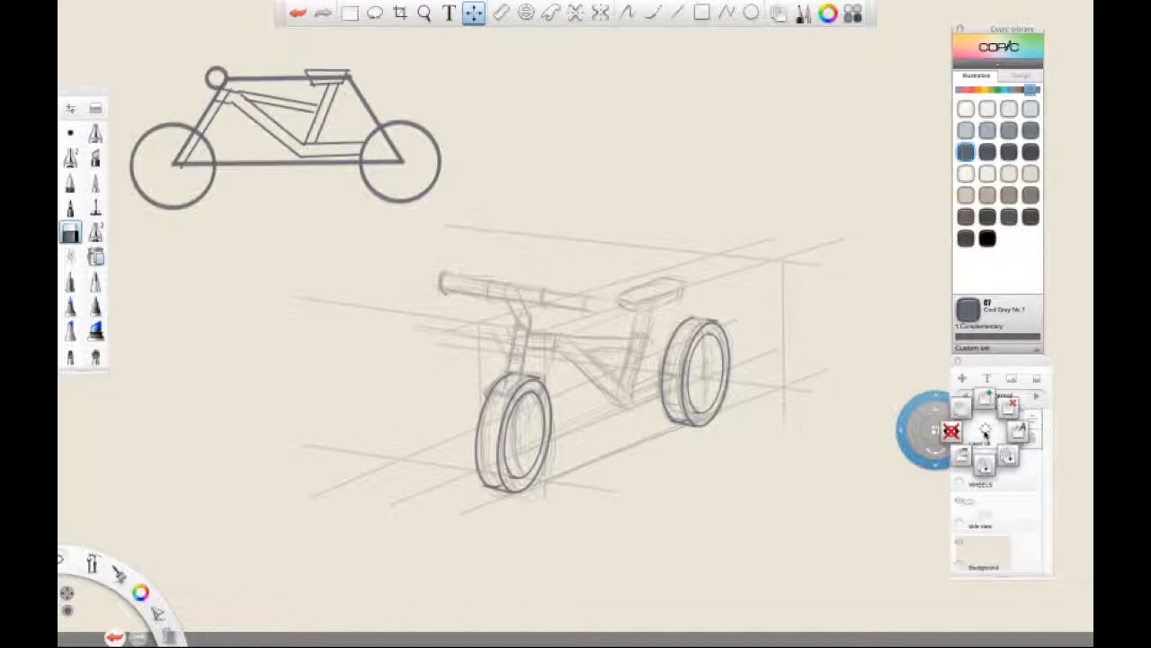
left_click(1018, 432)
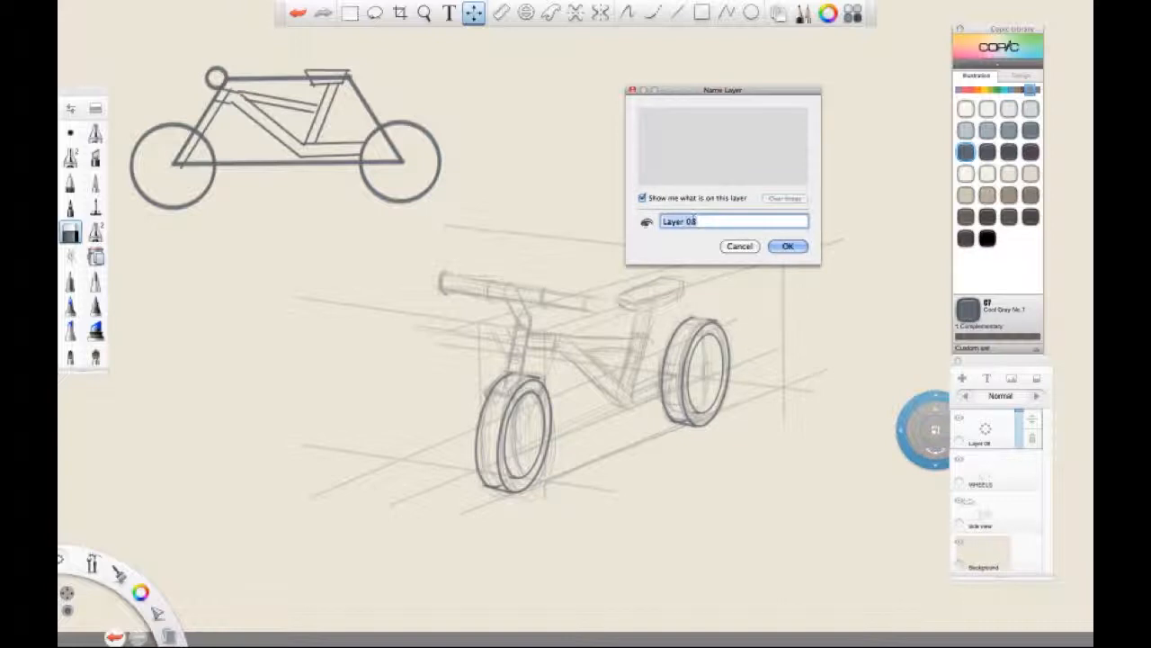
type("detail_l")
left_click_drag(766, 92, 637, 107)
left_click(659, 260)
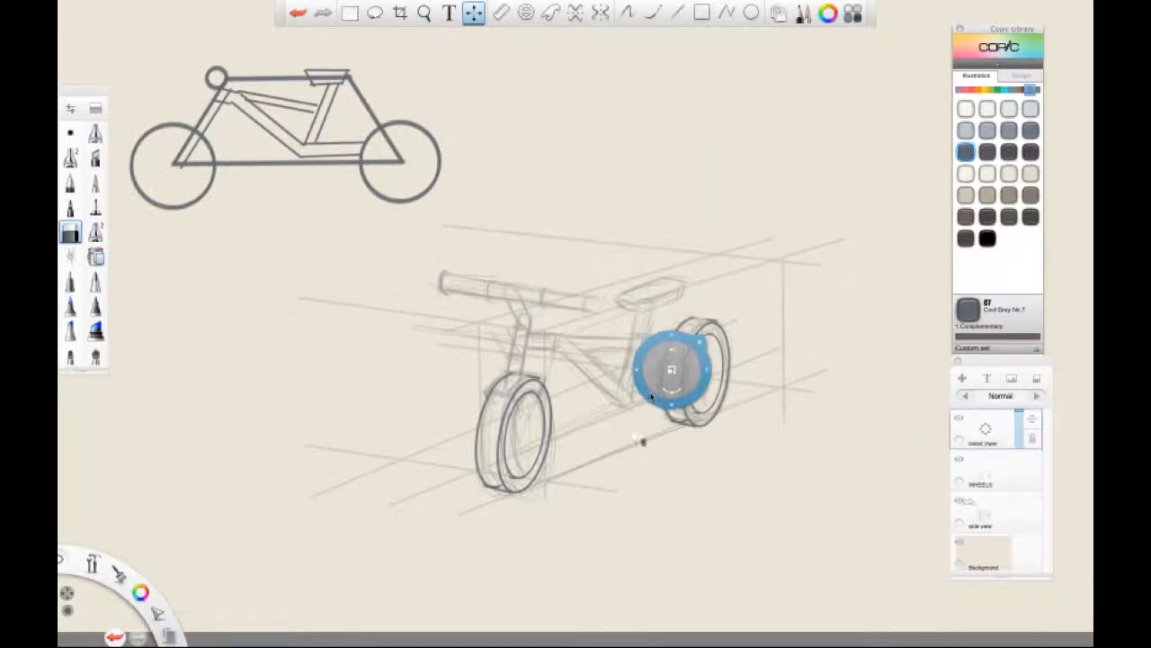
Step: Draw the two parallel edges of the front fork rising from the front wheel, using the straight Line tool and a drawing brush
left_click_drag(653, 396, 640, 486)
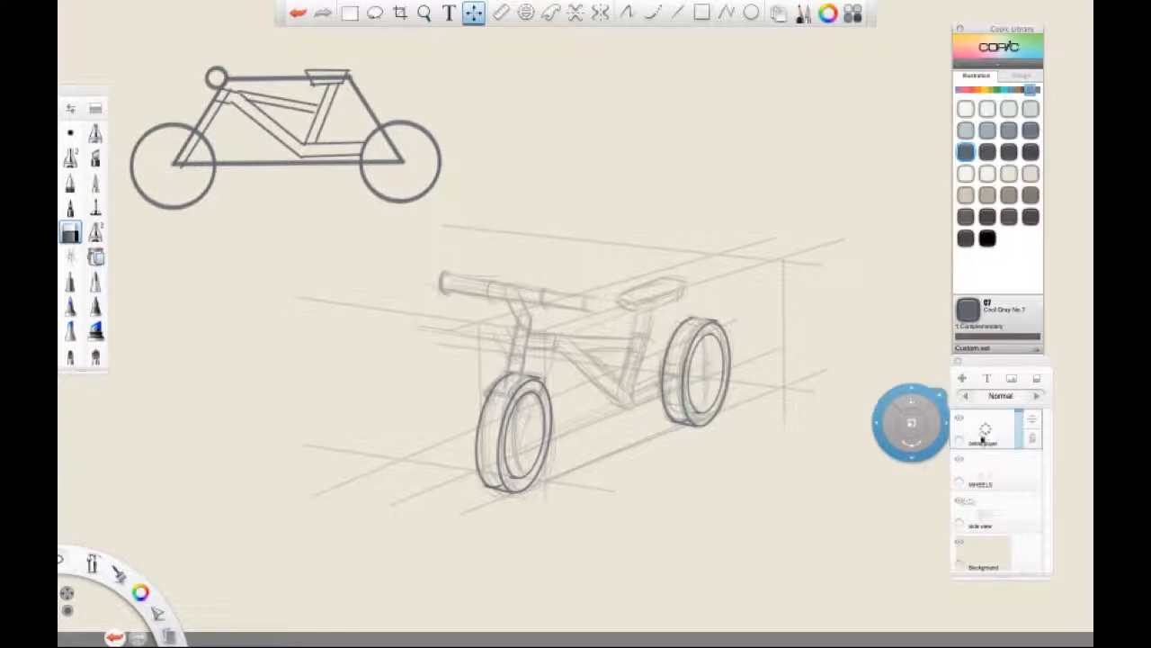
left_click(676, 12)
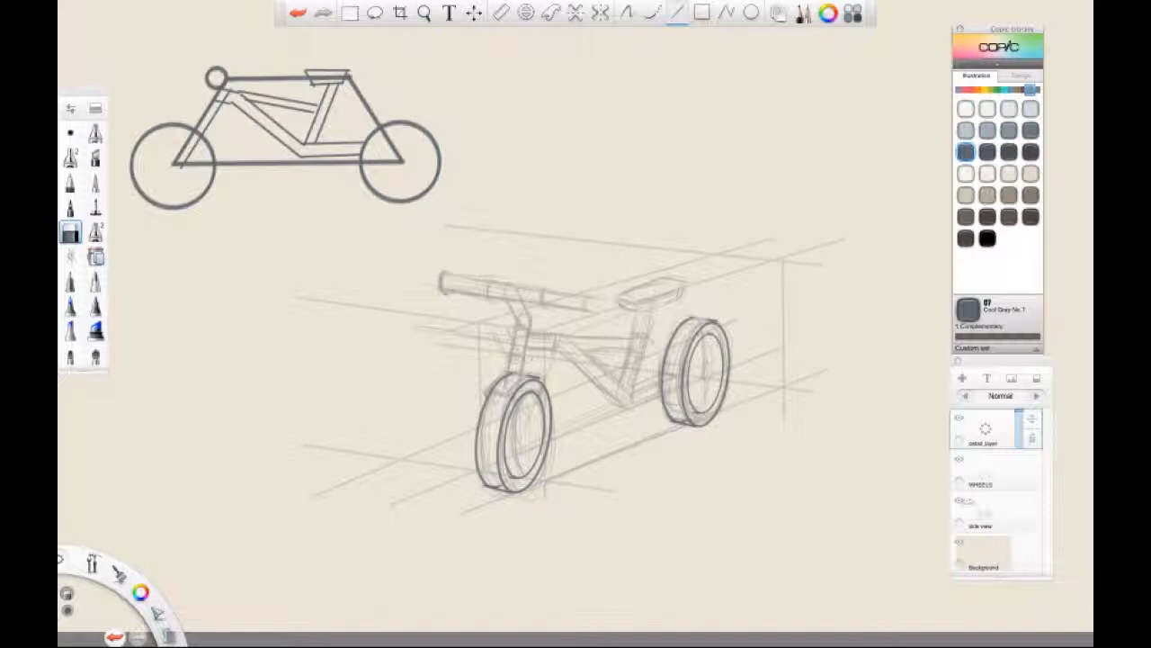
key("space")
mouse_move(728, 310)
left_mouse_down()
mouse_move(761, 300)
mouse_move(760, 324)
mouse_move(797, 309)
mouse_move(842, 247)
mouse_move(829, 254)
left_mouse_up()
key("space")
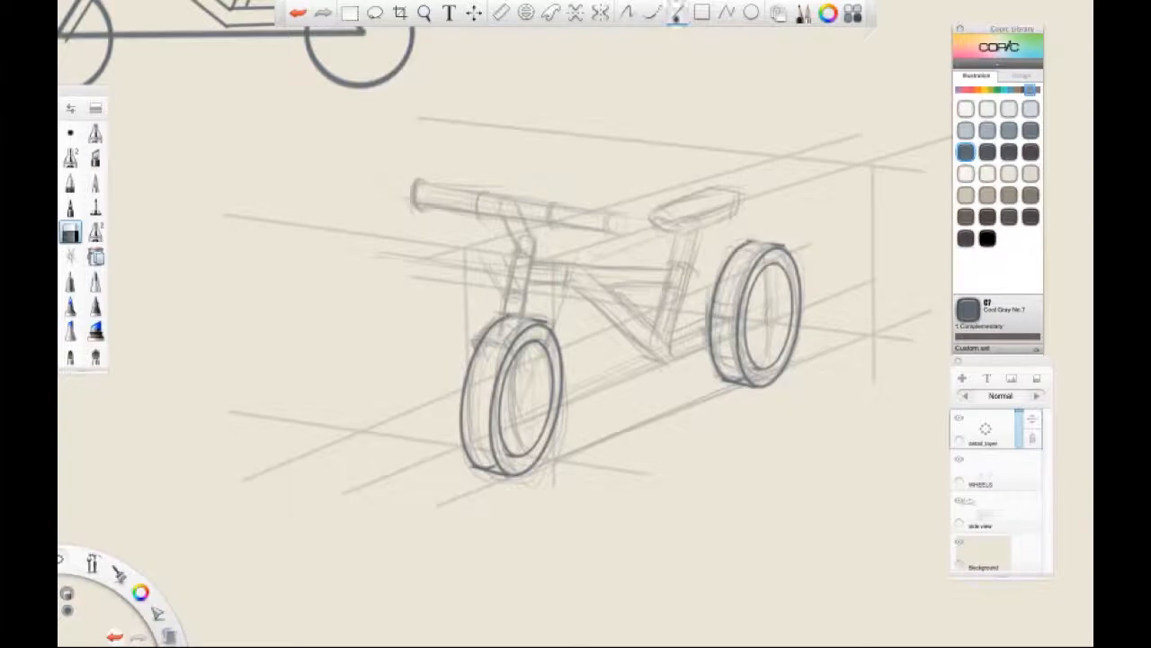
left_click(71, 134)
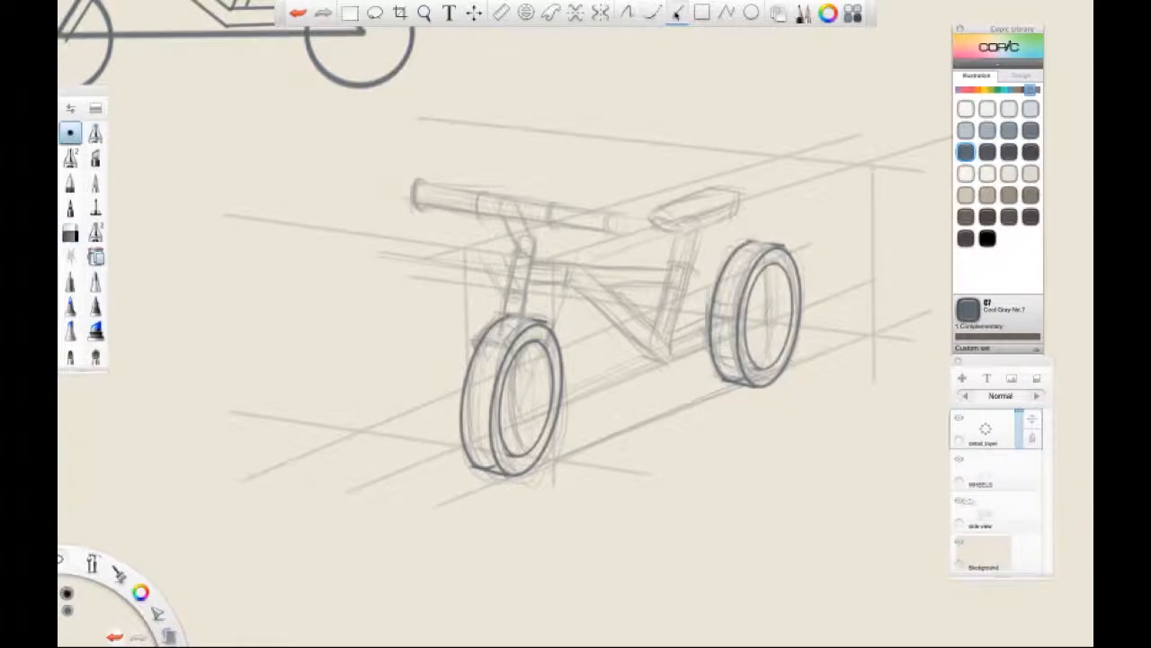
left_click_drag(538, 255, 544, 243)
left_click_drag(501, 320, 505, 306)
left_click_drag(526, 242, 528, 241)
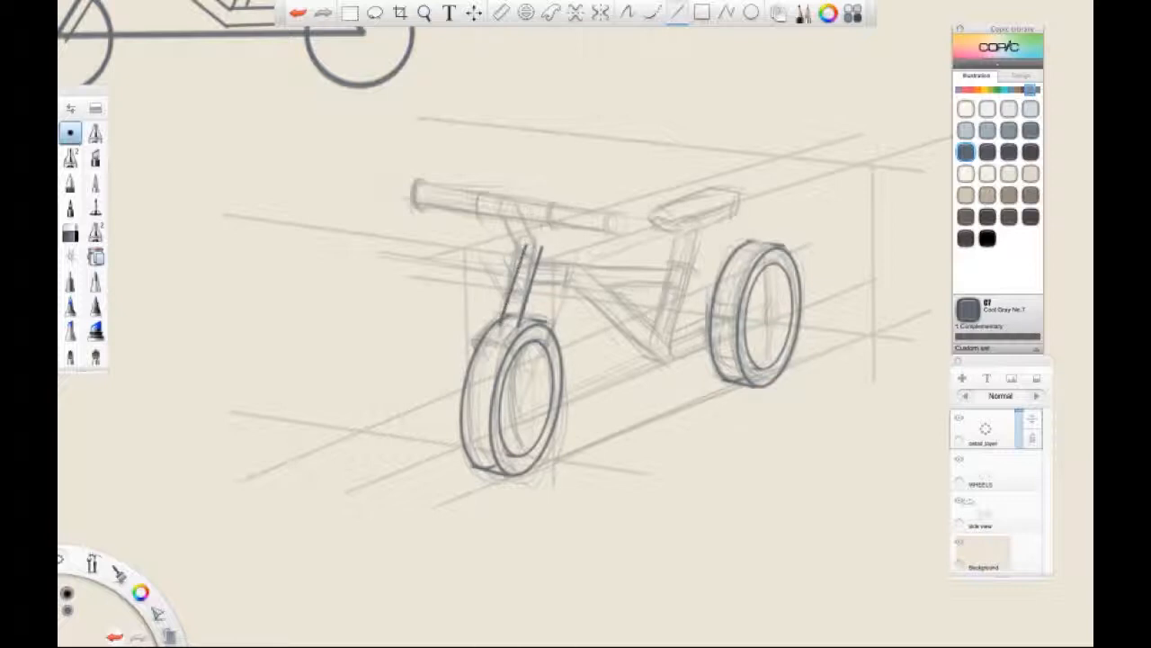
Step: Draw the fork's angled upper section as two straight edges reaching the handlebar, undoing the misplaced lines at the bend
mouse_move(538, 245)
left_mouse_down()
mouse_move(527, 218)
mouse_move(524, 243)
left_mouse_up()
key("ctrl+z")
key("ctrl+z")
left_click_drag(513, 216, 527, 245)
left_click_drag(531, 218, 539, 247)
Step: Draw the handlebar's long upper and lower edges with straight lines over the rough sketch
left_click_drag(625, 229, 610, 231)
left_click_drag(424, 186, 517, 198)
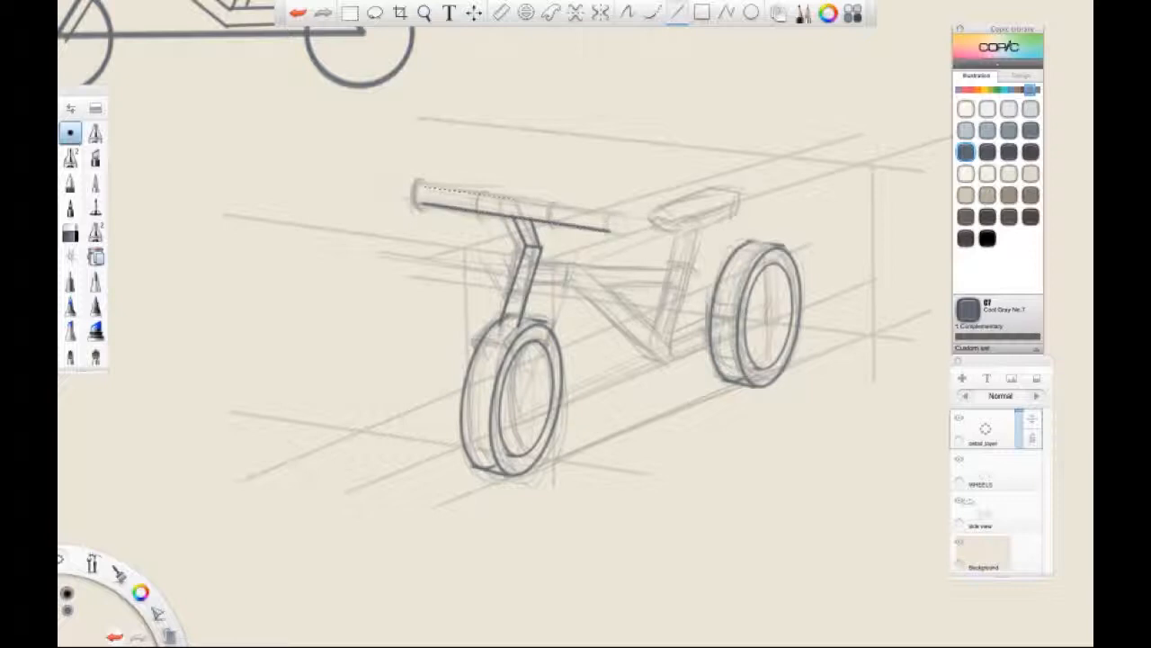
left_click_drag(611, 211, 616, 214)
left_click_drag(452, 189, 486, 193)
left_click_drag(604, 207, 614, 232)
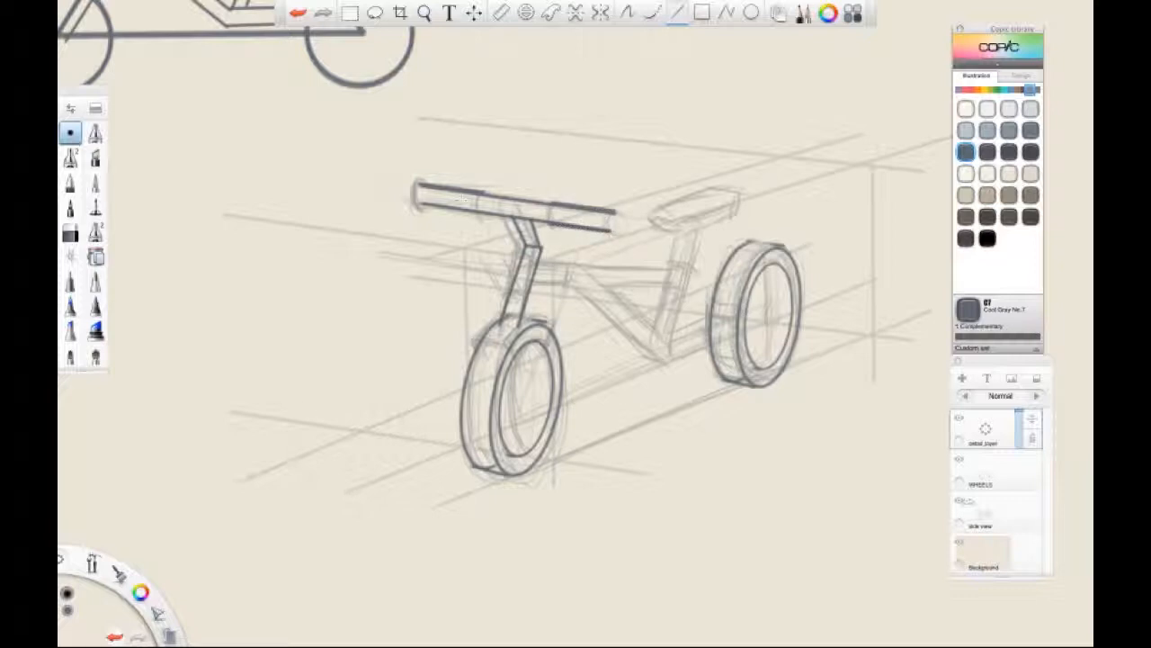
left_click_drag(471, 212, 481, 215)
Step: Draw the frame's lower tubes from the fork to the rear wheel, including the seat tube and the inner triangle, in straight lines
left_click_drag(568, 284, 580, 267)
key("ctrl+z")
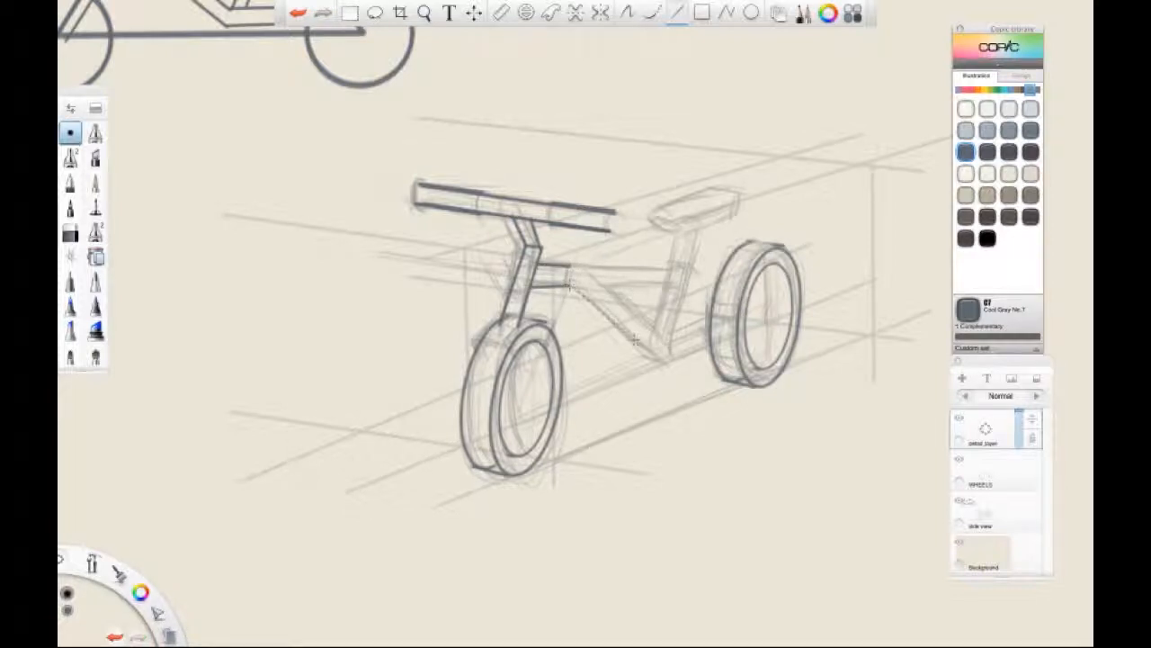
left_click_drag(649, 356, 666, 362)
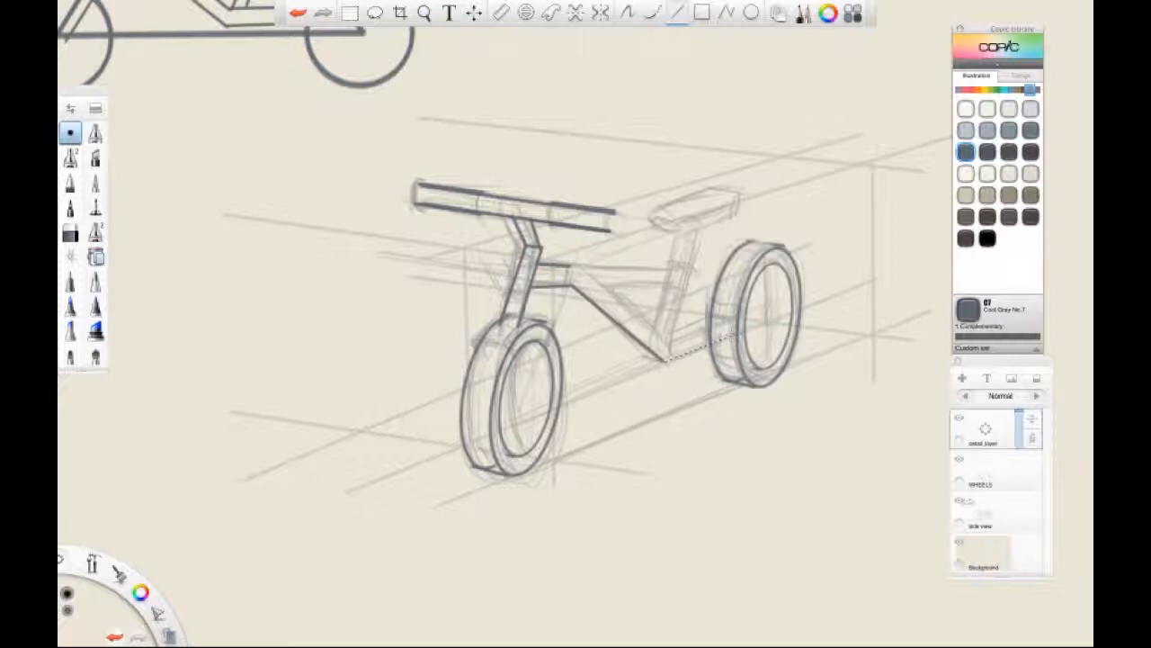
left_click_drag(744, 332, 739, 333)
mouse_move(670, 341)
left_mouse_down()
mouse_move(741, 320)
mouse_move(697, 321)
mouse_move(725, 315)
mouse_move(698, 230)
left_mouse_up()
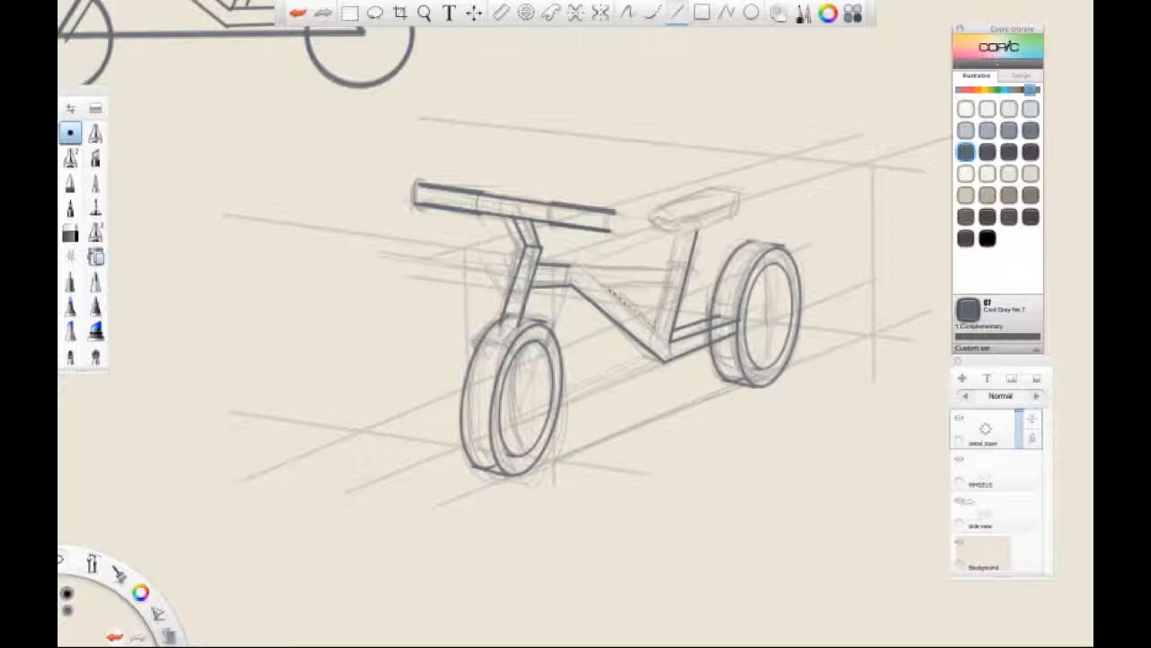
left_click_drag(656, 329, 674, 281)
left_click(611, 282)
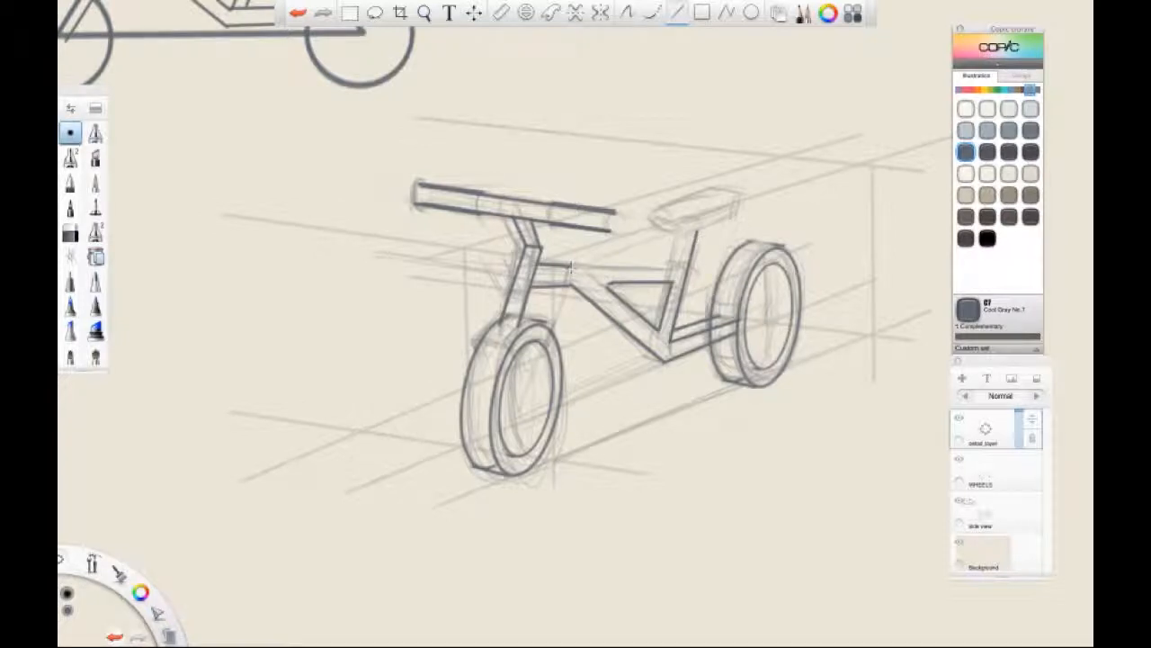
Step: Complete the frame with the top tube's upper edge and the seat tube's front edge, and outline the angular seat
left_click_drag(566, 285, 576, 262)
left_click_drag(670, 267, 673, 267)
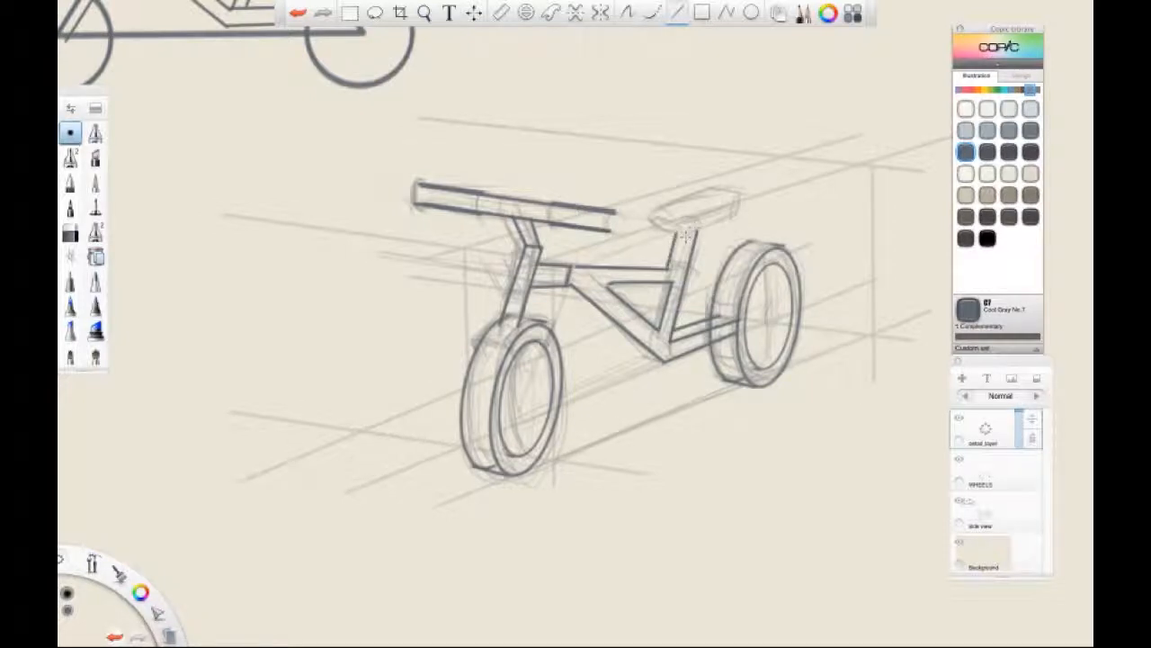
left_click_drag(649, 219, 683, 233)
mouse_move(684, 232)
left_mouse_down()
mouse_move(742, 212)
mouse_move(742, 191)
mouse_move(714, 185)
mouse_move(648, 216)
left_mouse_up()
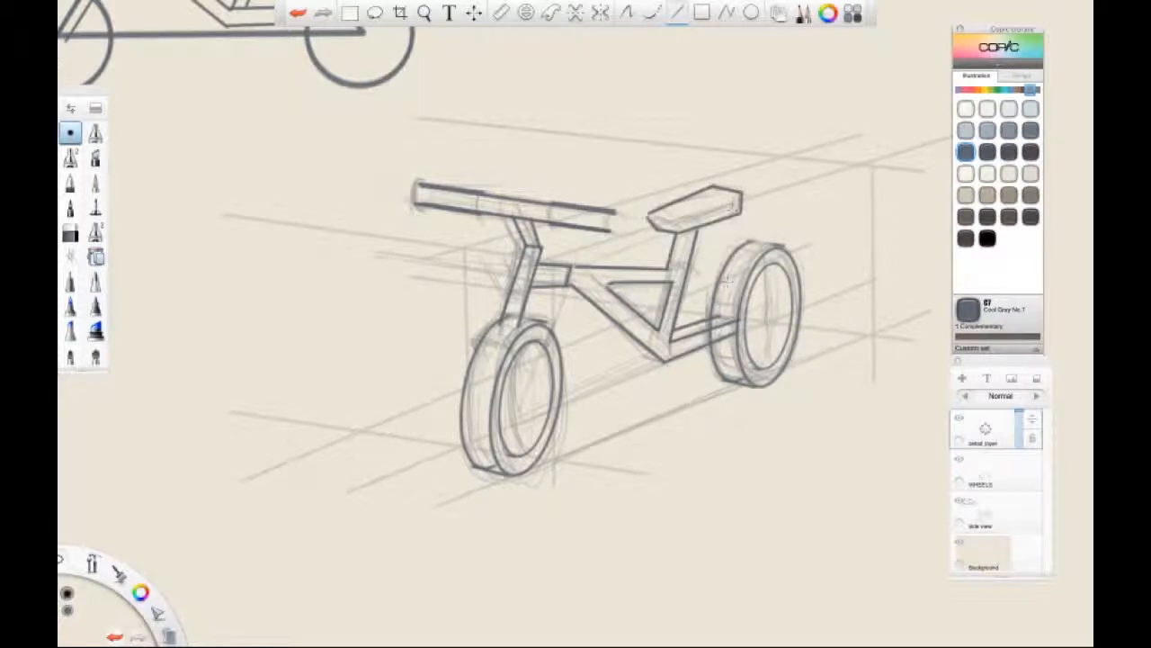
Step: Draw straight edges for the frame's end bracket over the rear wheel and for the fork cover over the front wheel
left_click_drag(715, 300, 741, 304)
left_click_drag(720, 355, 736, 358)
mouse_move(477, 335)
left_mouse_down()
mouse_move(510, 340)
mouse_move(515, 354)
mouse_move(476, 349)
left_mouse_up()
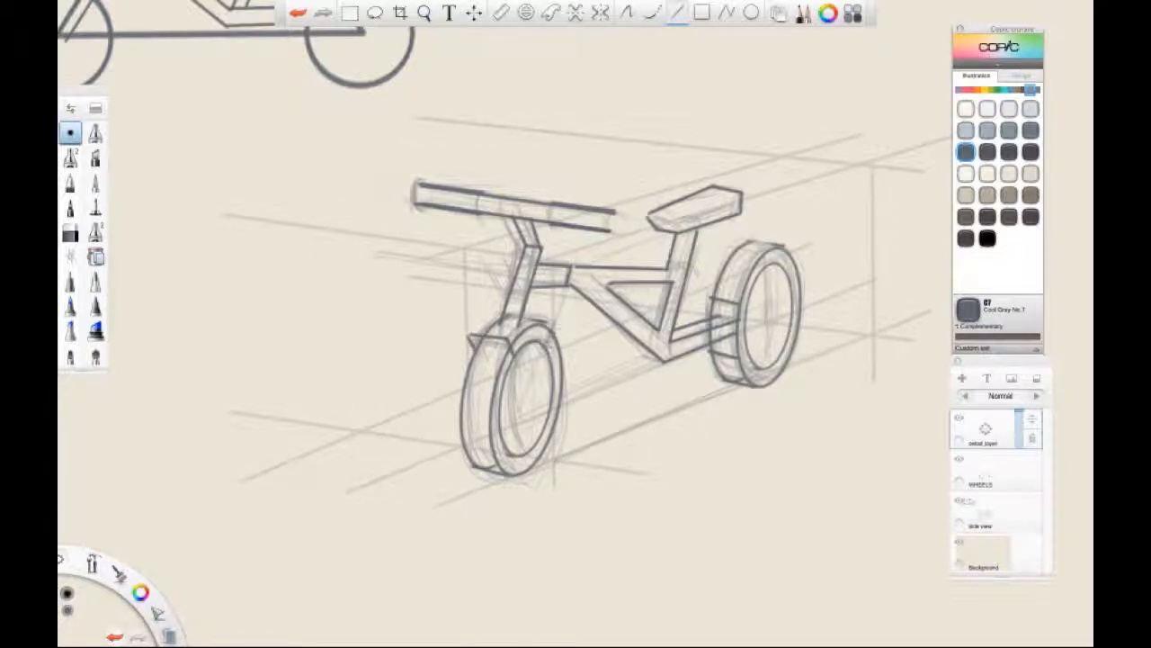
left_click_drag(555, 322, 548, 346)
Step: Add freehand curves for the handlebar's grip ends and seams, the fork's joint, and the rounded fork cover above the front wheel
left_click(627, 13)
mouse_move(548, 206)
left_mouse_down()
mouse_move(549, 222)
mouse_move(614, 230)
left_mouse_up()
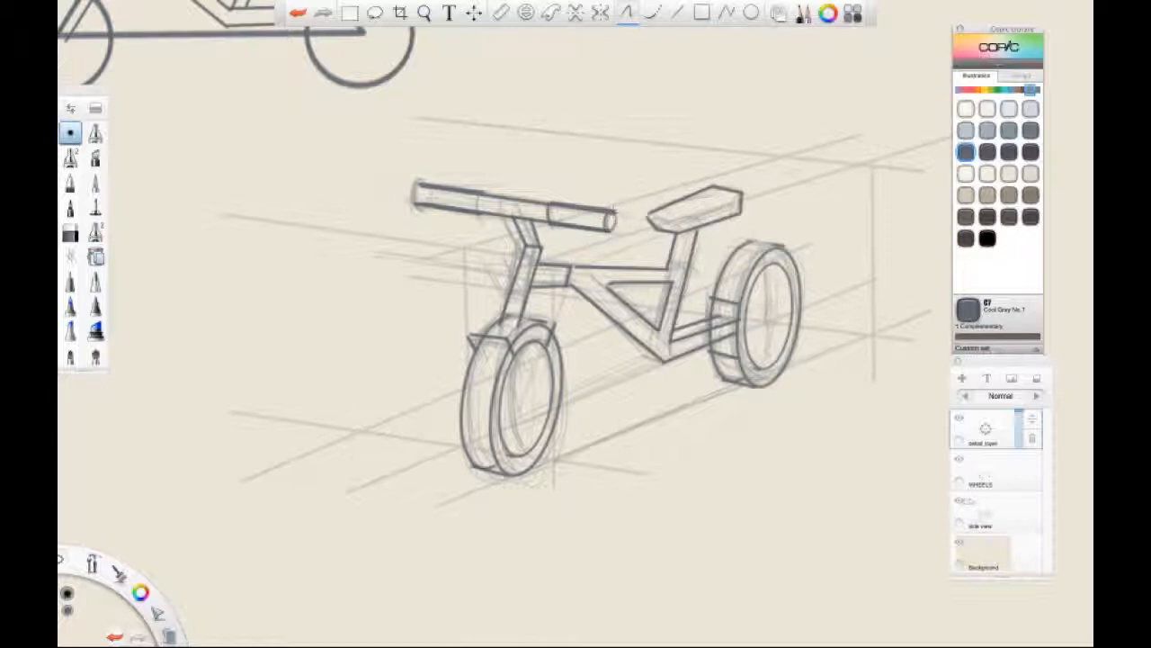
mouse_move(419, 183)
left_mouse_down()
mouse_move(417, 204)
mouse_move(477, 213)
left_mouse_up()
mouse_move(538, 245)
left_mouse_down()
mouse_move(508, 294)
mouse_move(527, 289)
mouse_move(535, 259)
left_mouse_up()
mouse_move(498, 318)
left_mouse_down()
mouse_move(511, 328)
mouse_move(517, 319)
mouse_move(495, 318)
mouse_move(558, 309)
left_mouse_up()
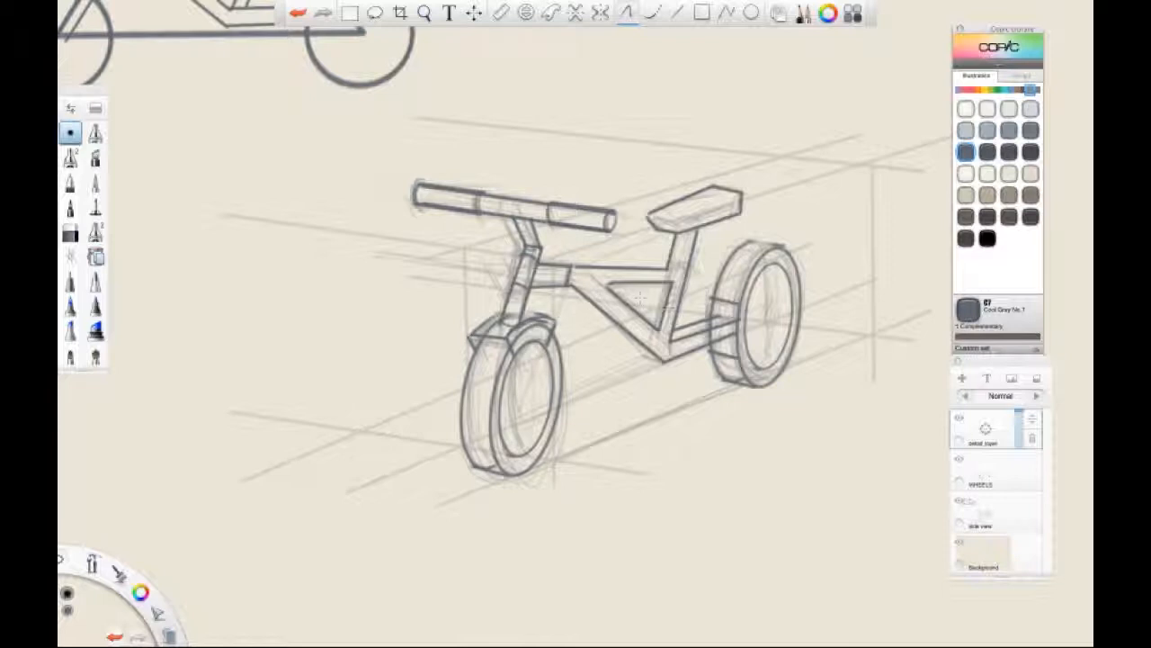
Step: Add freehand detail strokes to the inner triangle, the seat tube joint and the front edge of the rear wheel bracket
left_click_drag(665, 279, 654, 338)
left_click_drag(669, 266, 685, 270)
left_click_drag(712, 298, 708, 320)
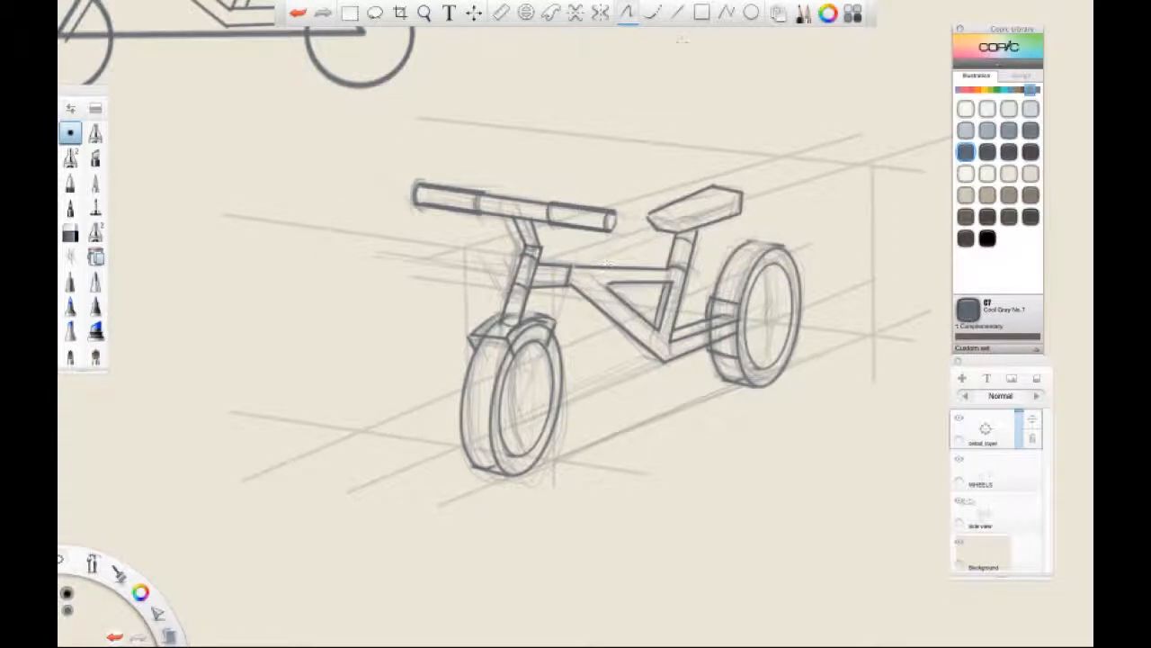
Step: Reinforce the down tube, top tube front, seat tube, rear stay, rear bracket and fork edges with straight lines
left_click(678, 13)
left_click_drag(659, 359, 569, 286)
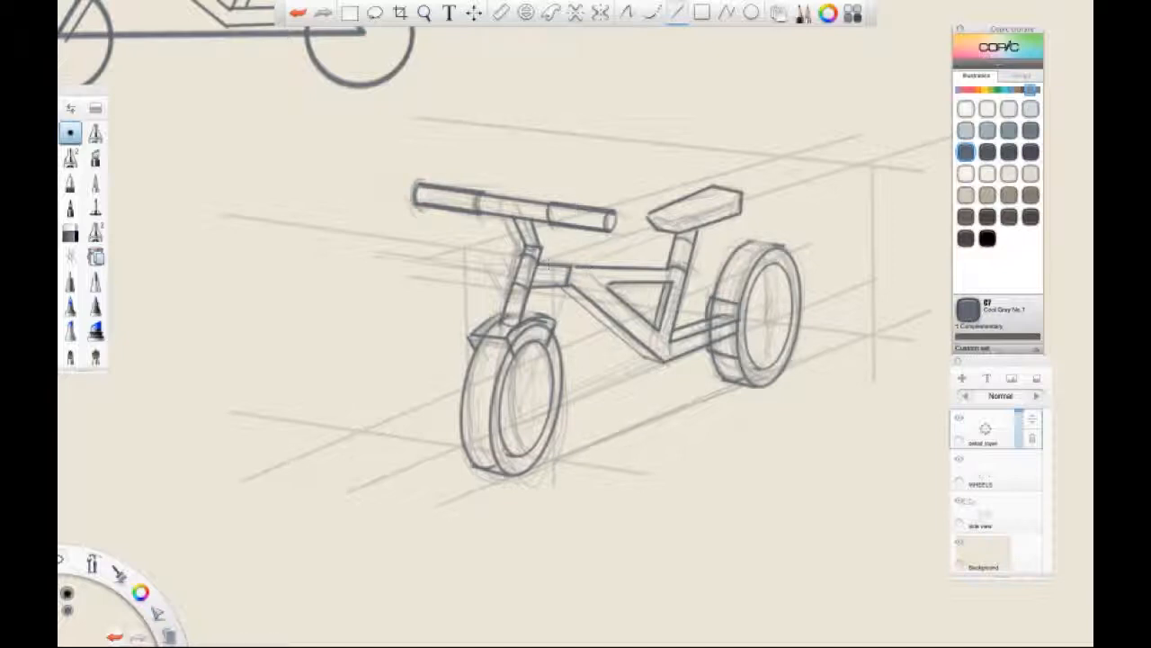
mouse_move(540, 262)
left_mouse_down()
mouse_move(670, 266)
mouse_move(583, 267)
left_mouse_up()
left_click_drag(692, 268, 680, 301)
left_click_drag(666, 360, 739, 333)
left_click_drag(710, 296, 739, 301)
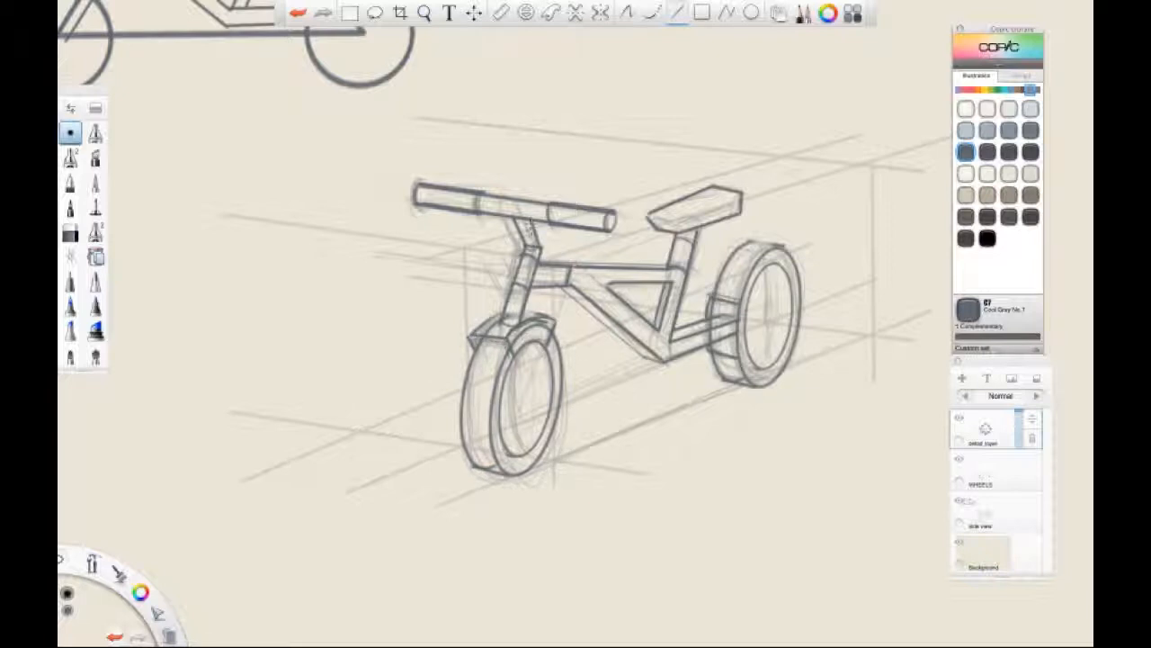
left_click_drag(528, 256, 520, 315)
Step: Erase the front wheel lines on the WHEELS layer where the fork cover overlaps the tyre, using freehand strokes
left_click(989, 471)
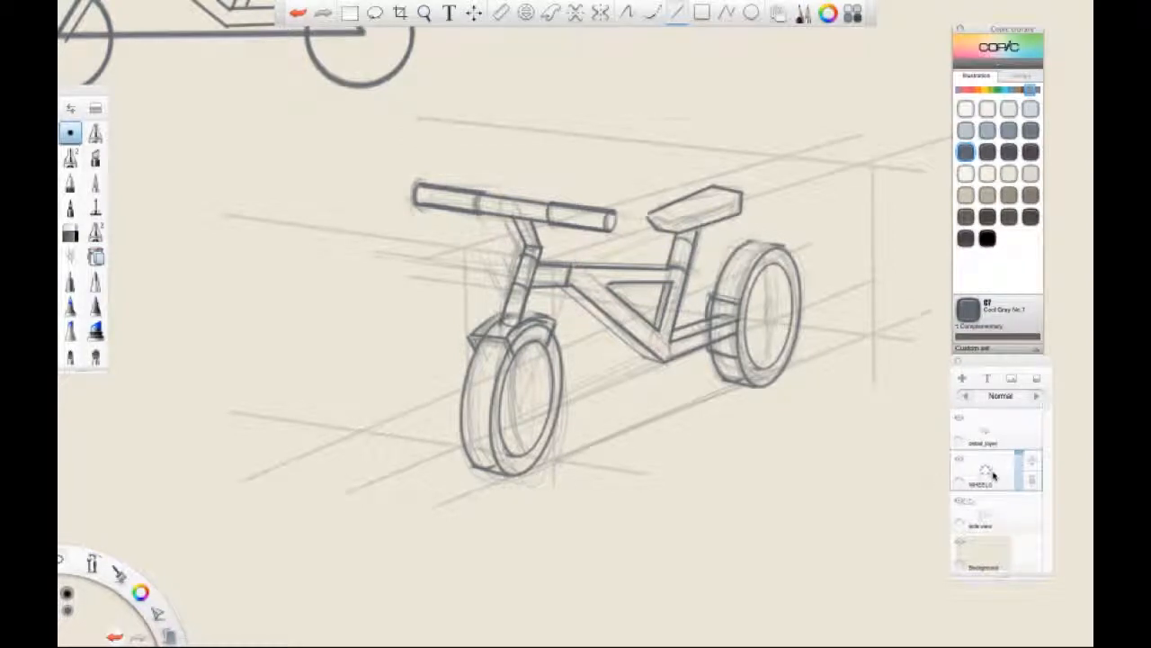
left_click(70, 233)
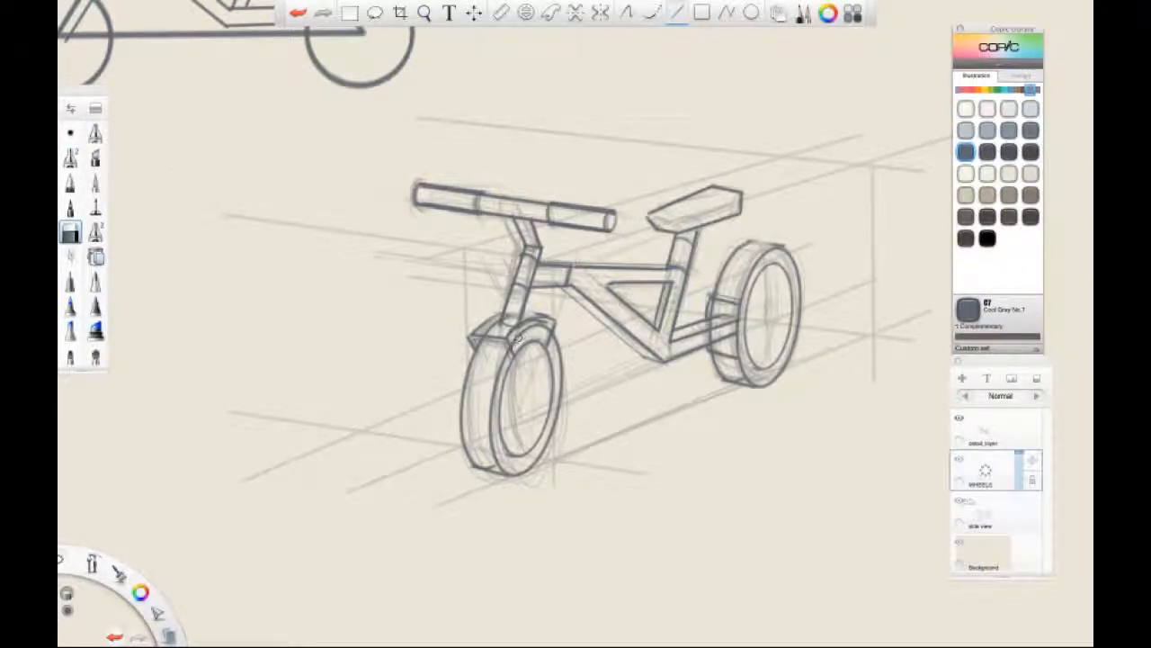
left_click(629, 12)
mouse_move(520, 336)
left_mouse_down()
mouse_move(543, 325)
mouse_move(513, 346)
mouse_move(546, 330)
mouse_move(515, 353)
left_mouse_up()
mouse_move(511, 309)
left_mouse_down()
mouse_move(507, 322)
mouse_move(510, 313)
mouse_move(544, 336)
left_mouse_up()
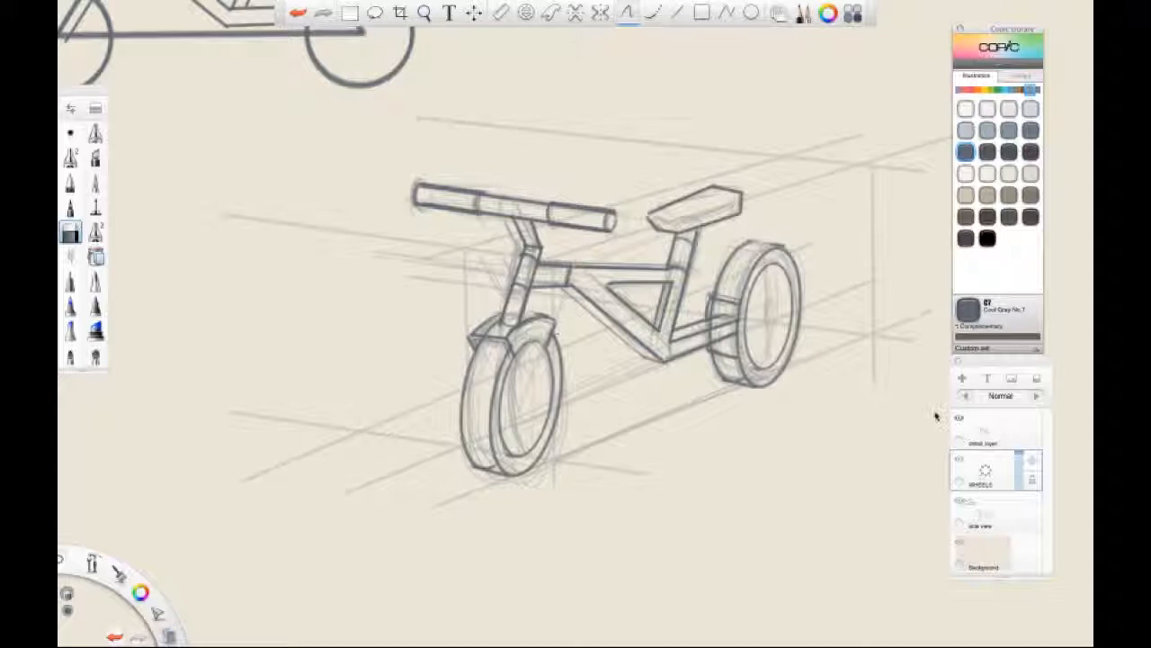
Step: Make the frame's layer active again with the drawing pencil, and zoom out to show both bike drawings
left_click(984, 430)
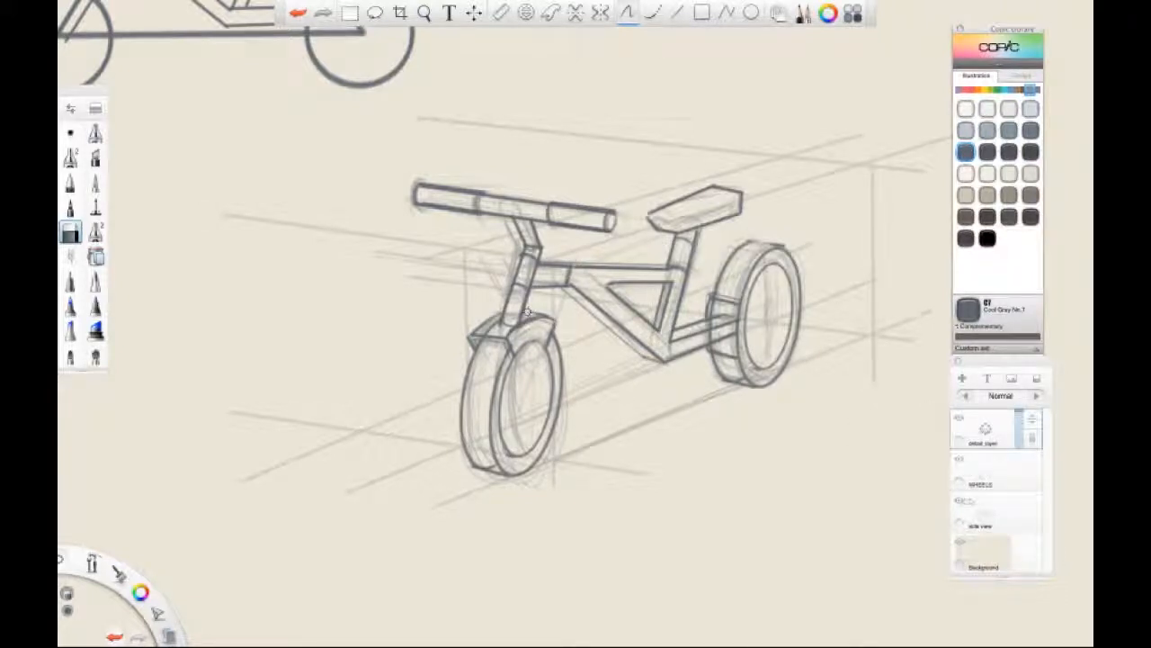
left_click(72, 133)
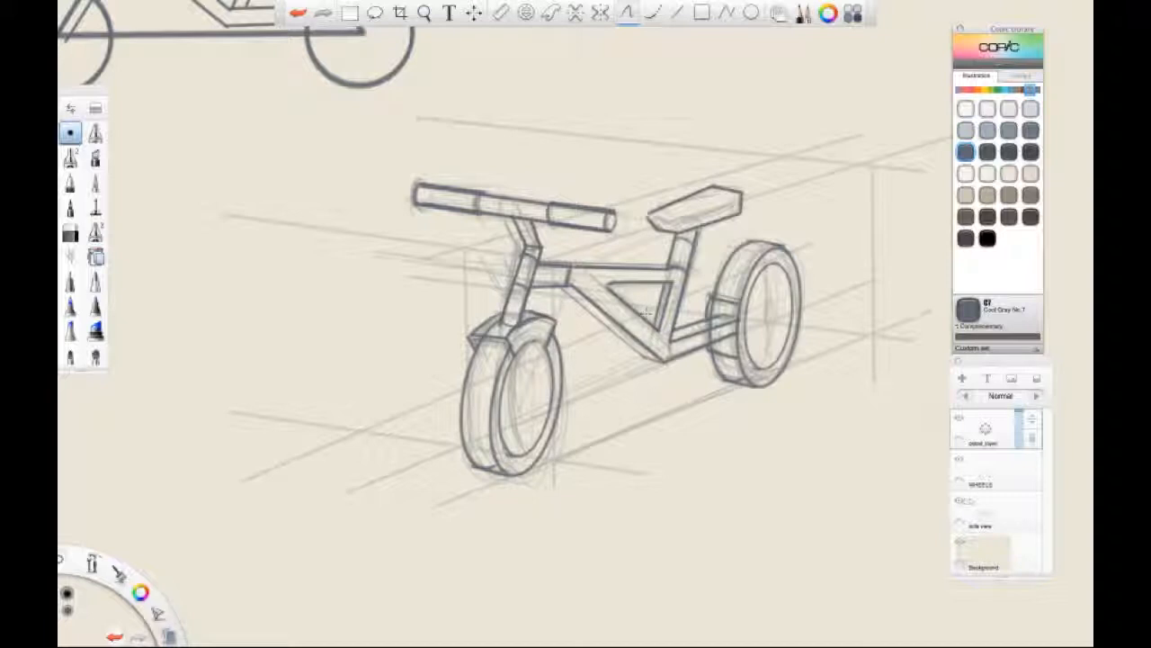
key("space")
mouse_move(730, 337)
left_mouse_down()
mouse_move(621, 420)
mouse_move(619, 399)
mouse_move(639, 390)
left_mouse_up()
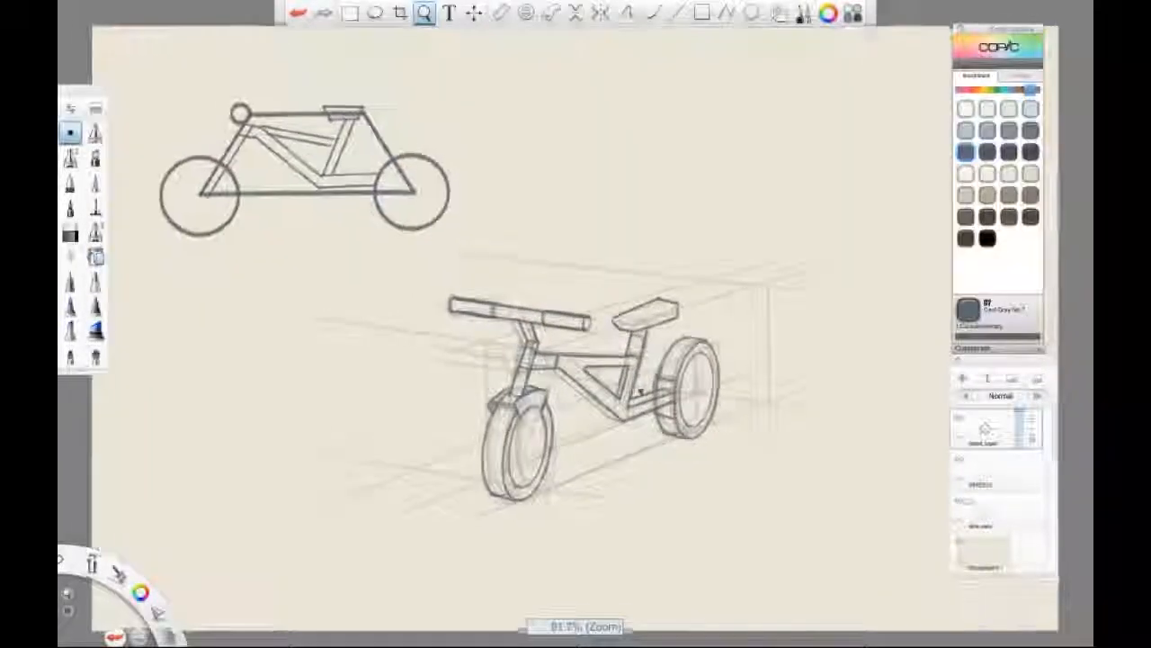